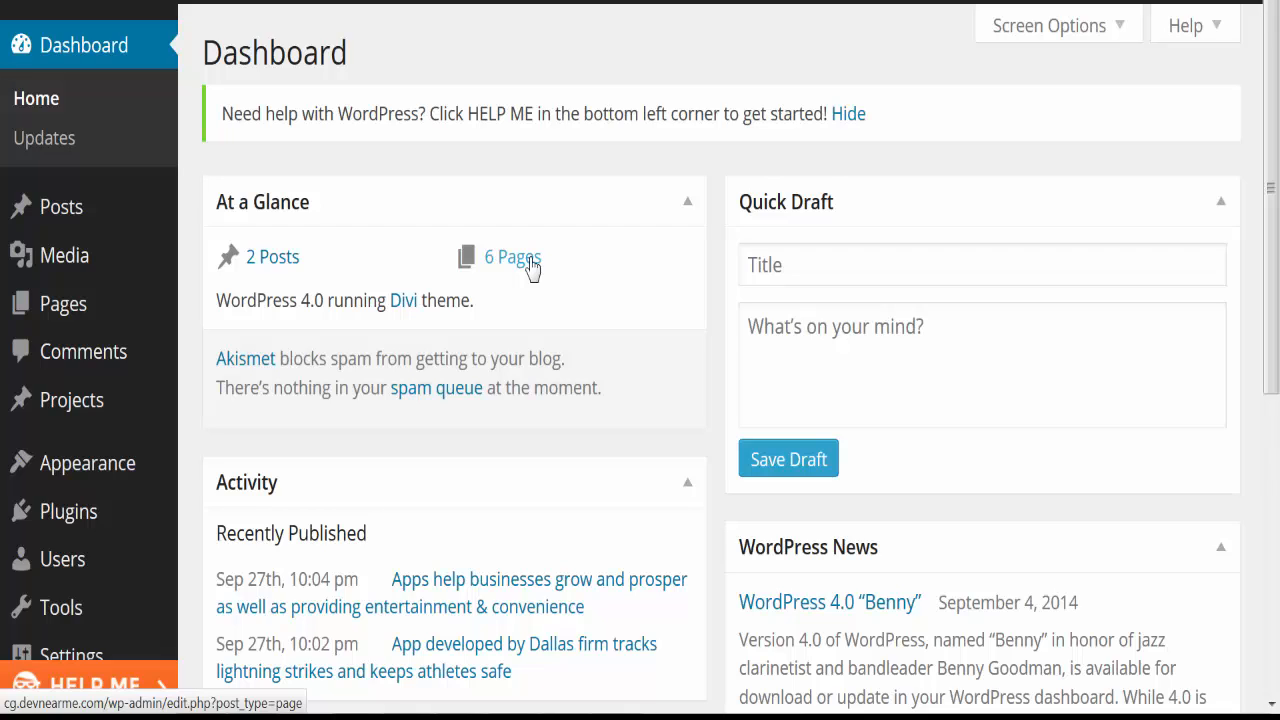
# Step: Create a new page titled "Home Page" and switch it to the Page Builder
pyautogui.moveTo(105, 318)
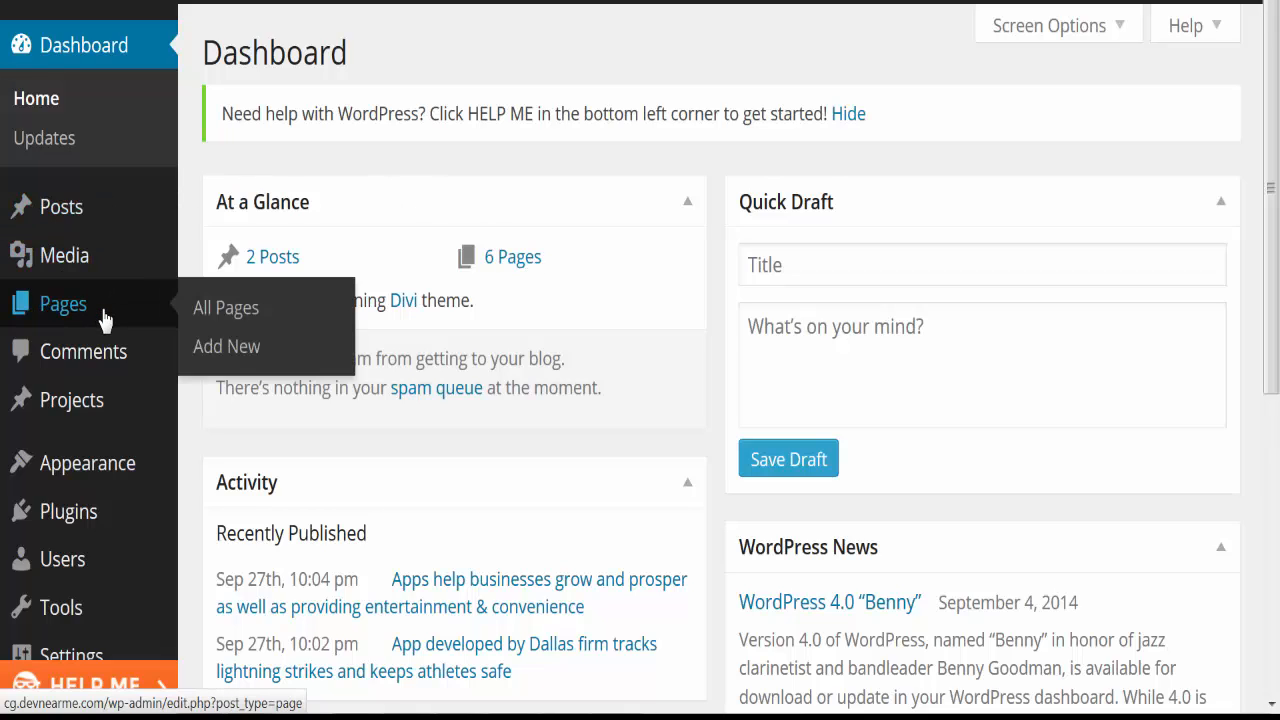
pyautogui.click(243, 352)
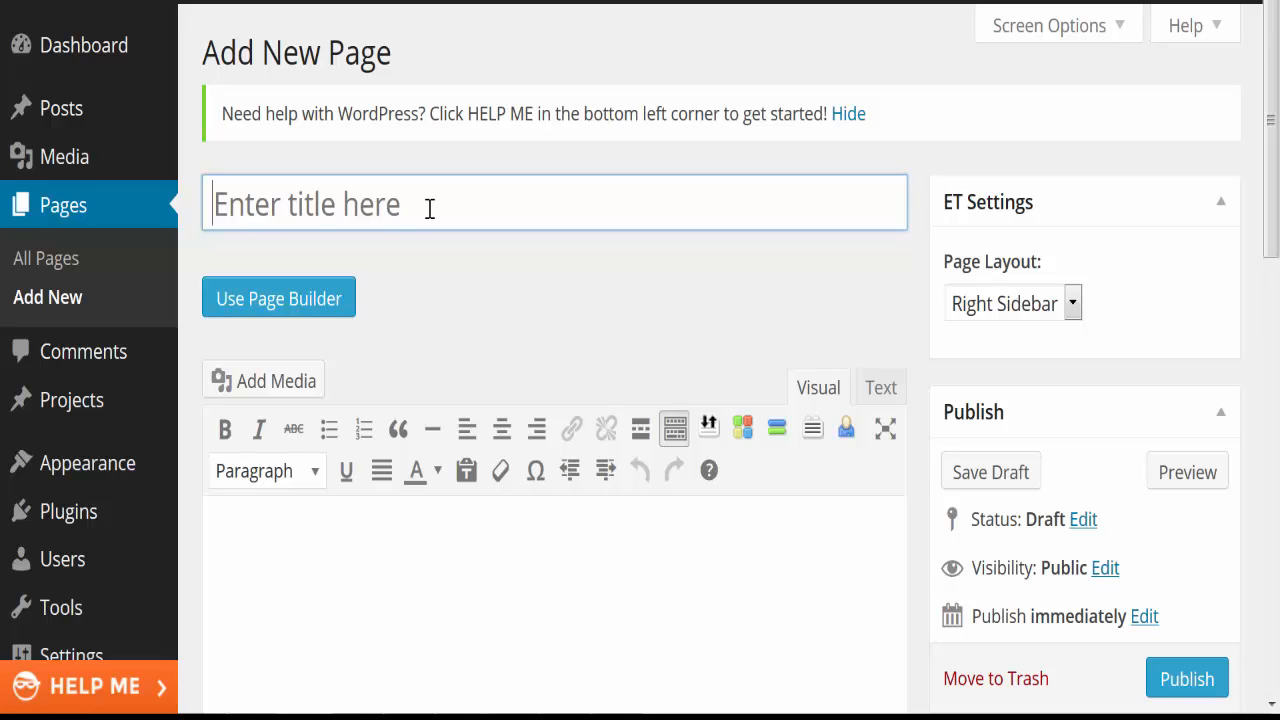
pyautogui.write('Home Page')
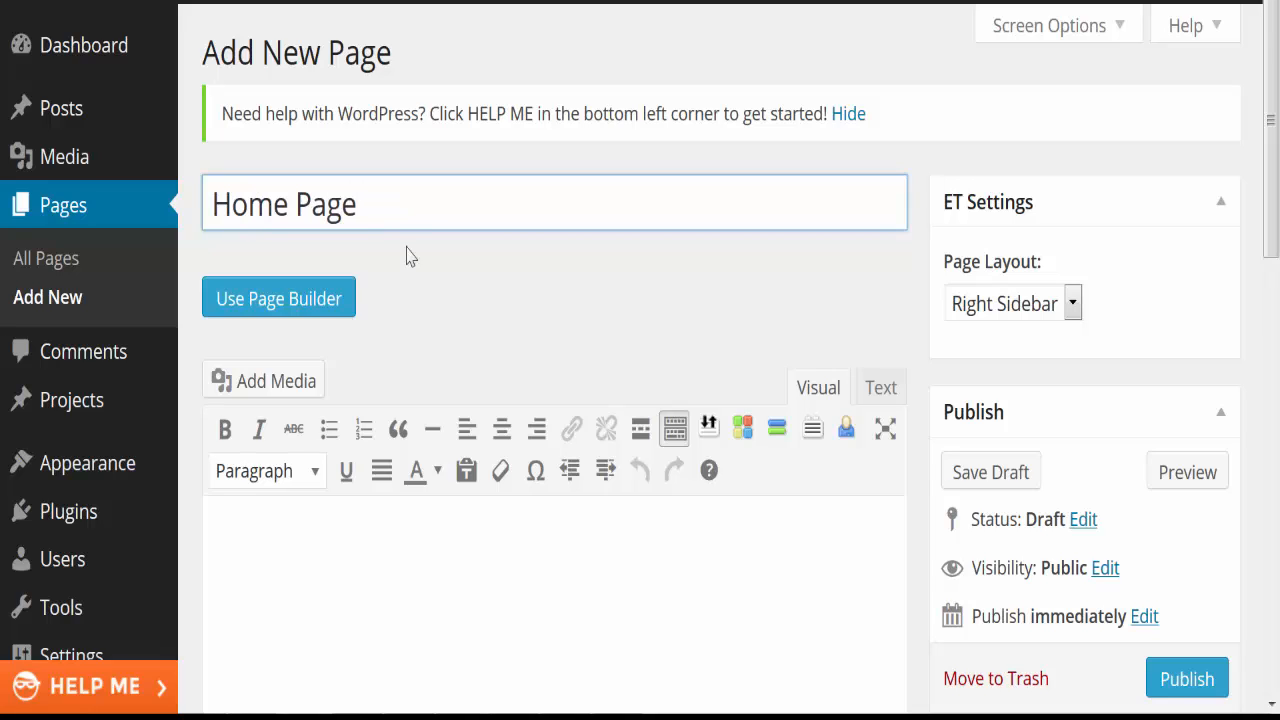
pyautogui.click(304, 313)
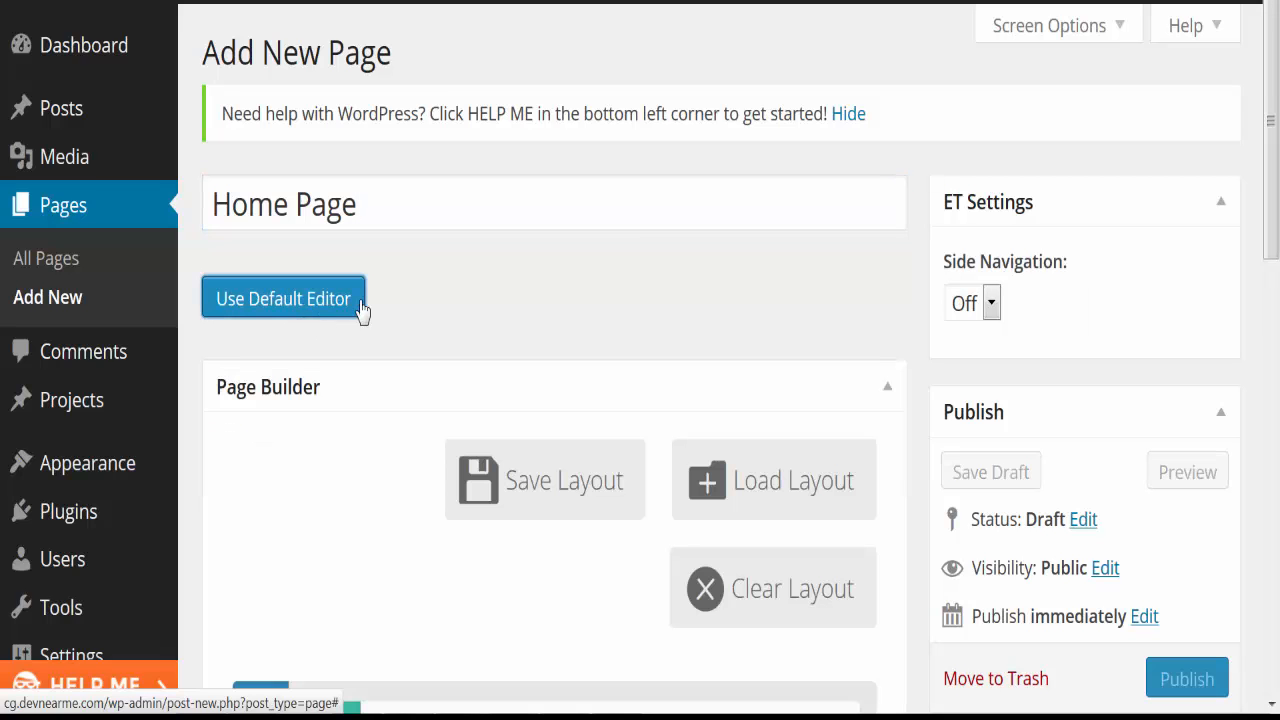
# Step: Add a fullwidth section to the layout and delete the empty standard section above it
pyautogui.scroll(-3, 500, 326)
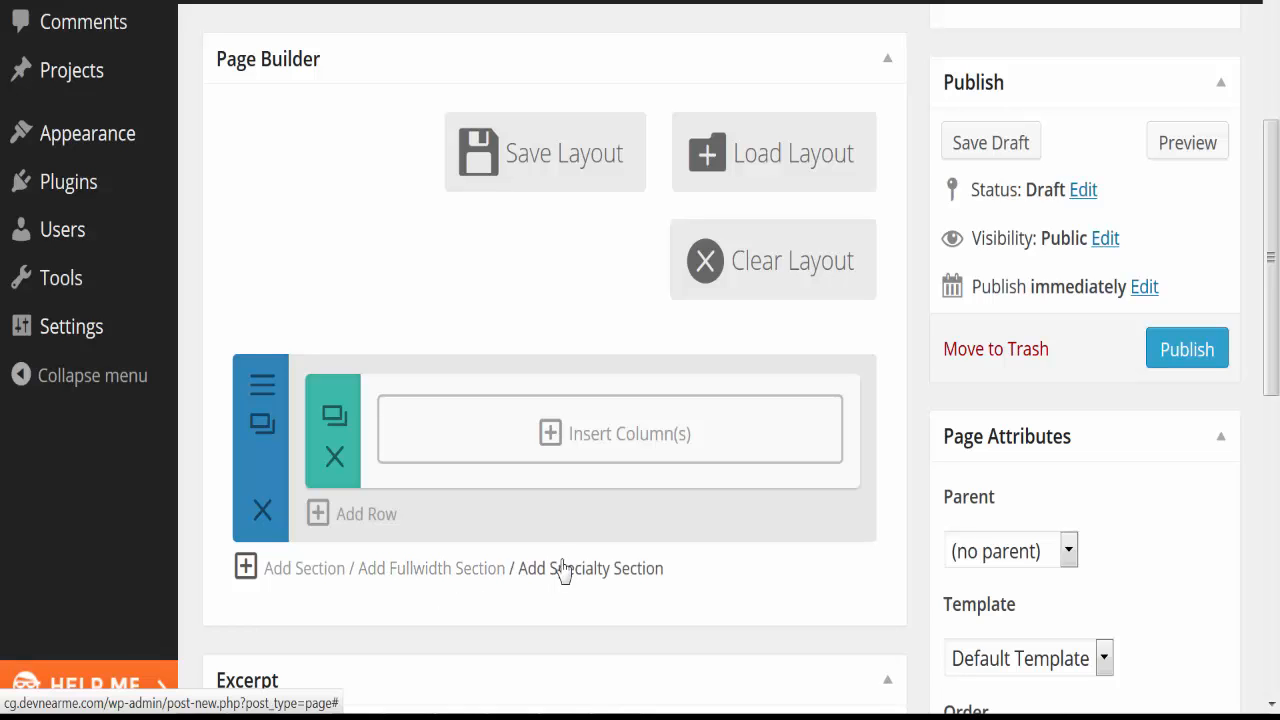
pyautogui.click(452, 572)
pyautogui.scroll(-1, 455, 572)
pyautogui.scroll(-2, 455, 572)
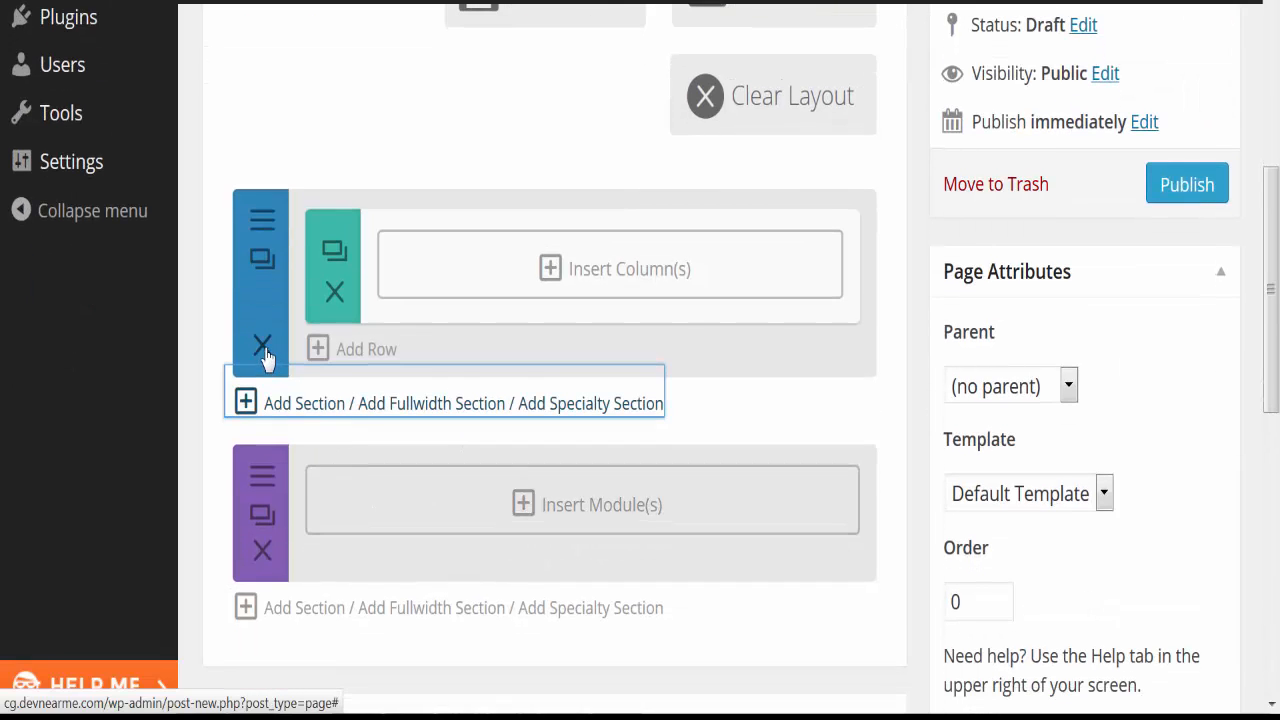
pyautogui.click(262, 342)
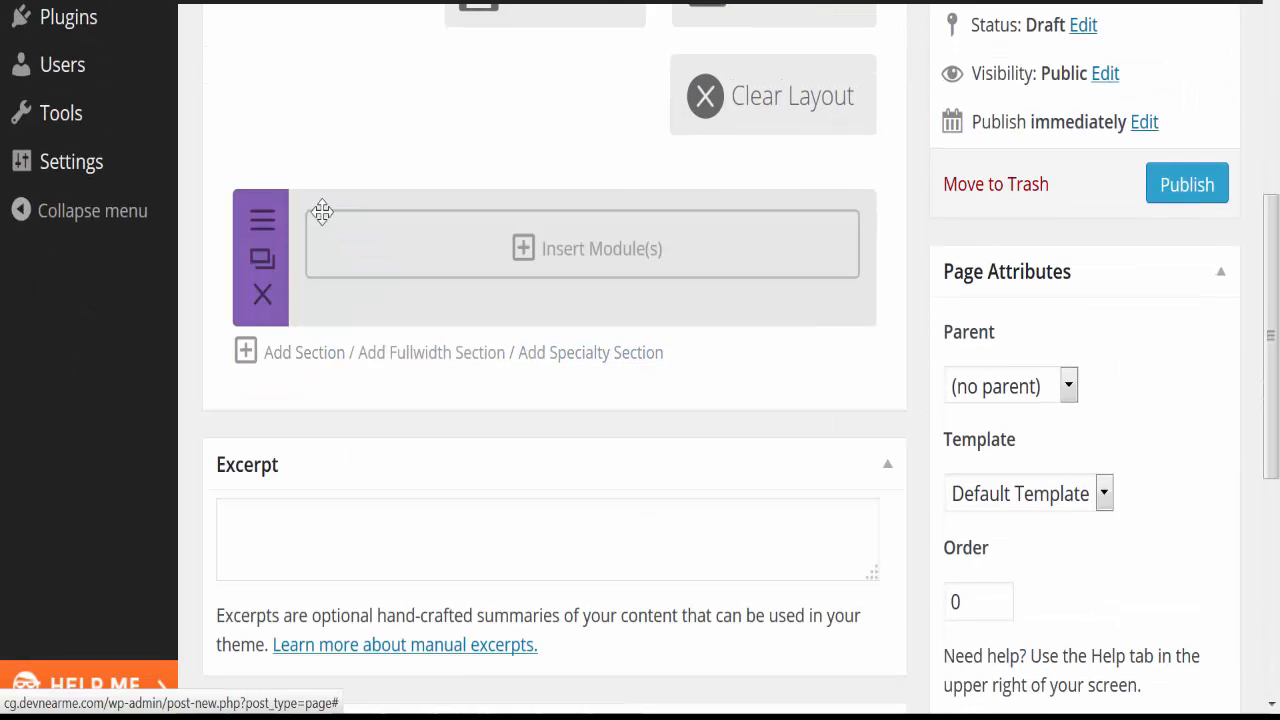
# Step: Insert a Fullwidth Header module in the fullwidth section and enter the title "Welcome To Your New Page"
pyautogui.click(561, 257)
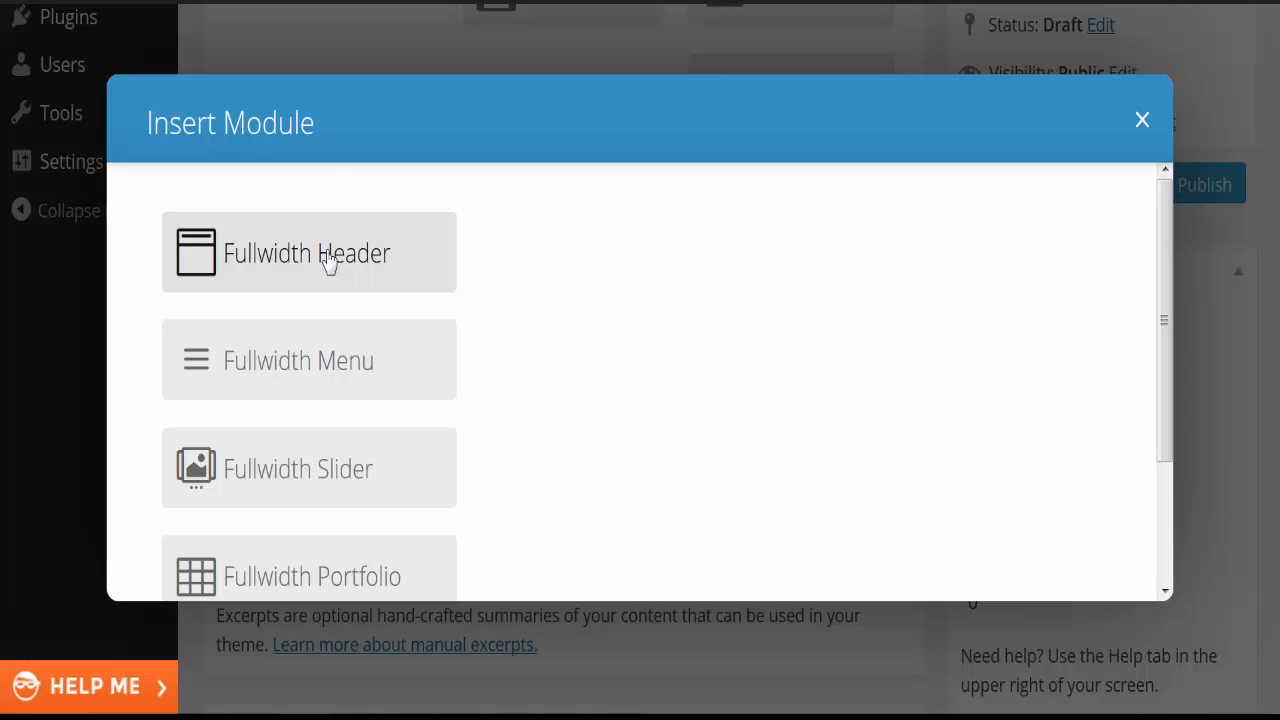
pyautogui.scroll(-1, 357, 349)
pyautogui.scroll(1, 377, 337)
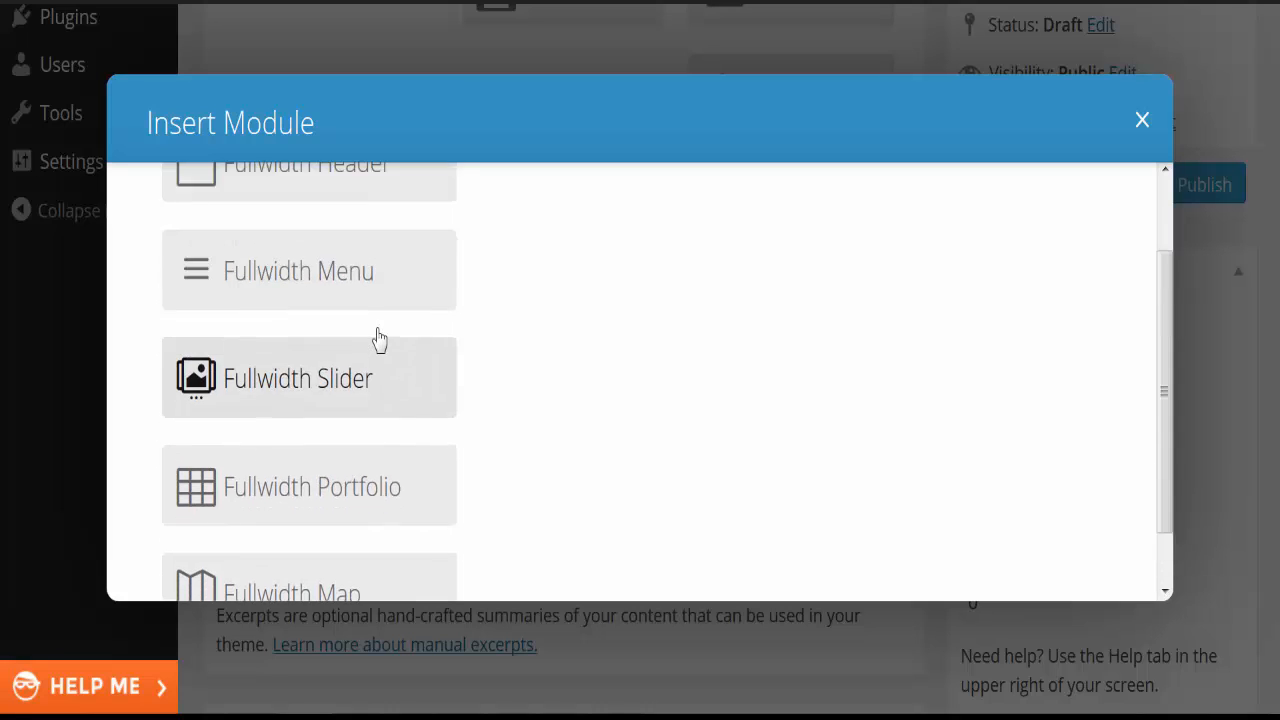
pyautogui.click(346, 280)
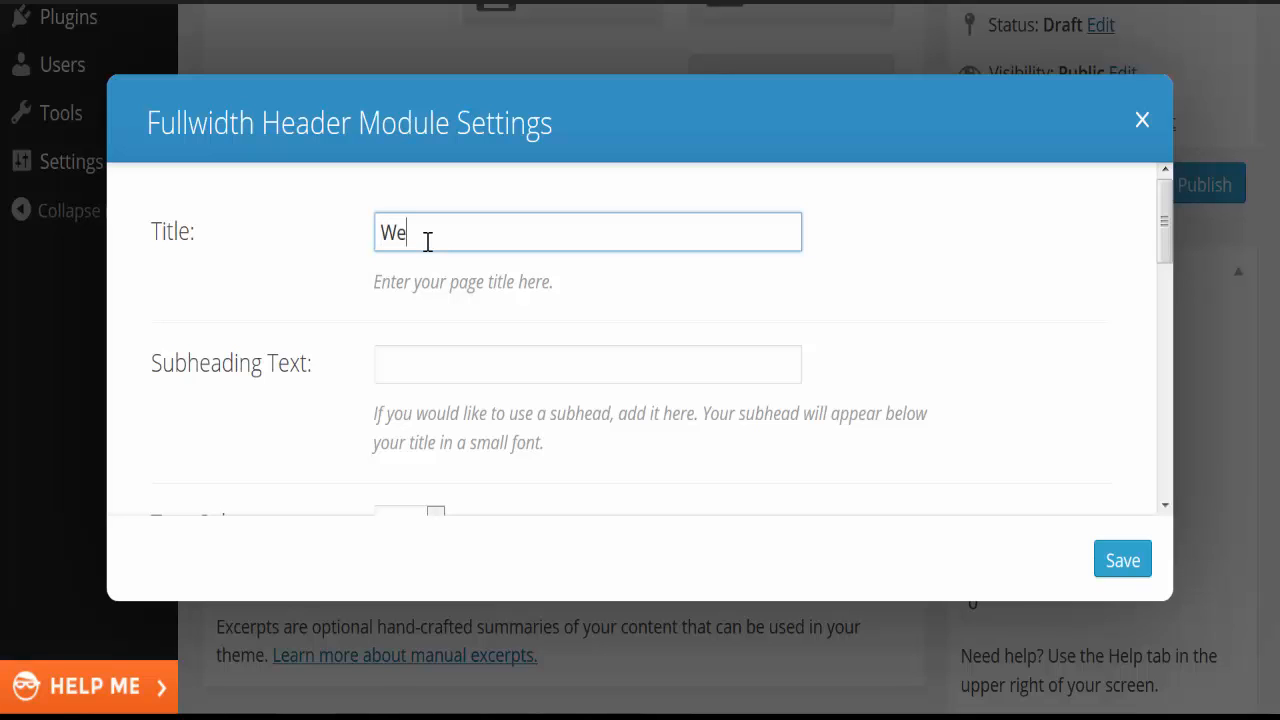
pyautogui.write('Welcome To Your ')
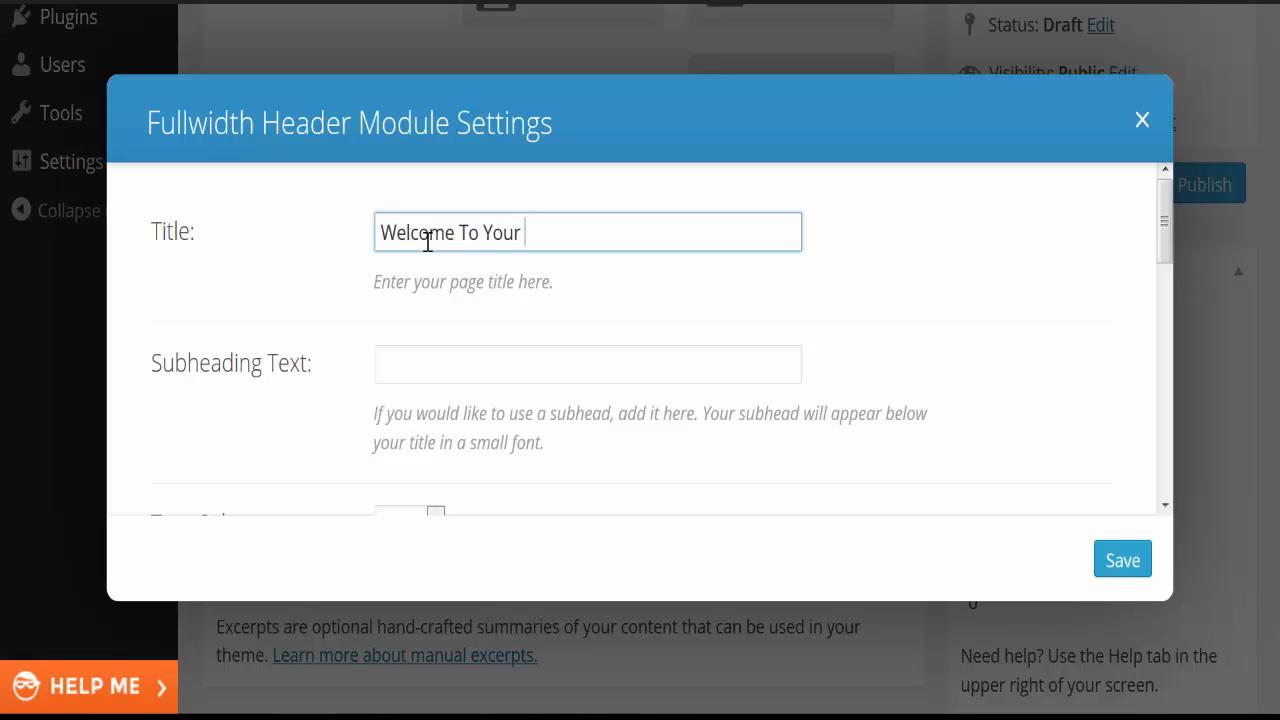
pyautogui.write('New Page')
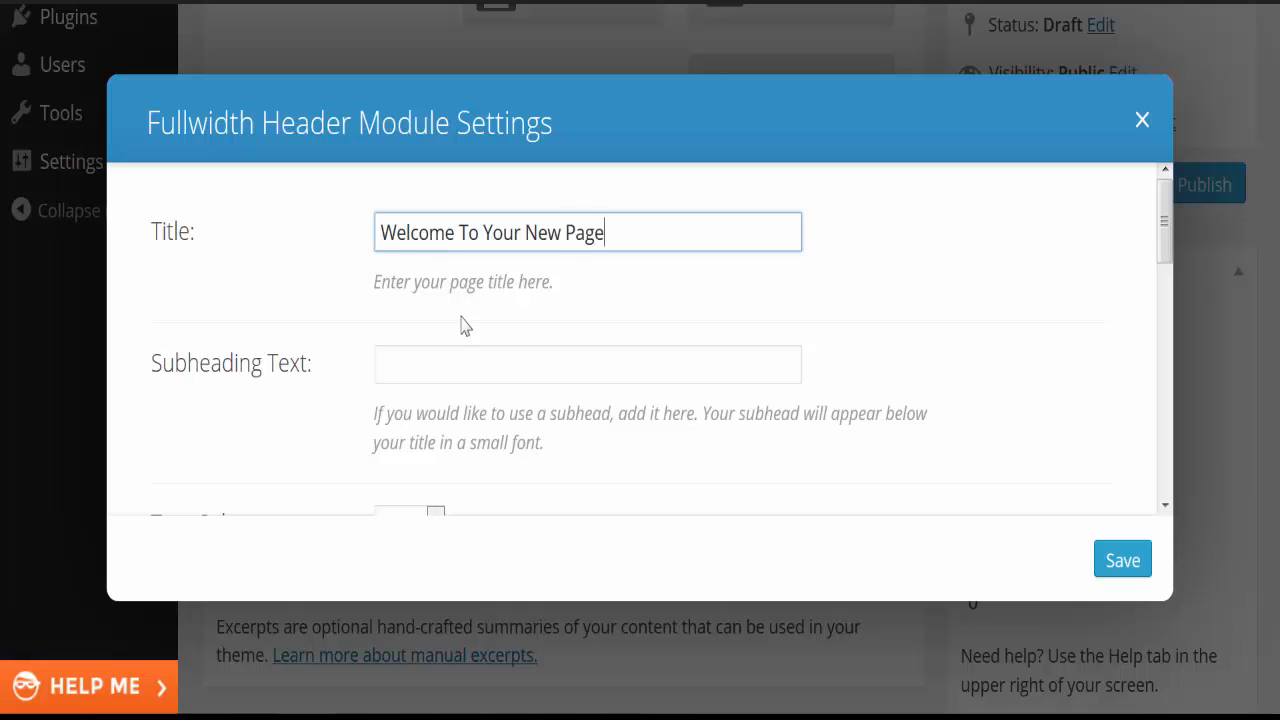
# Step: Set the header module's text orientation to Center
pyautogui.click(485, 371)
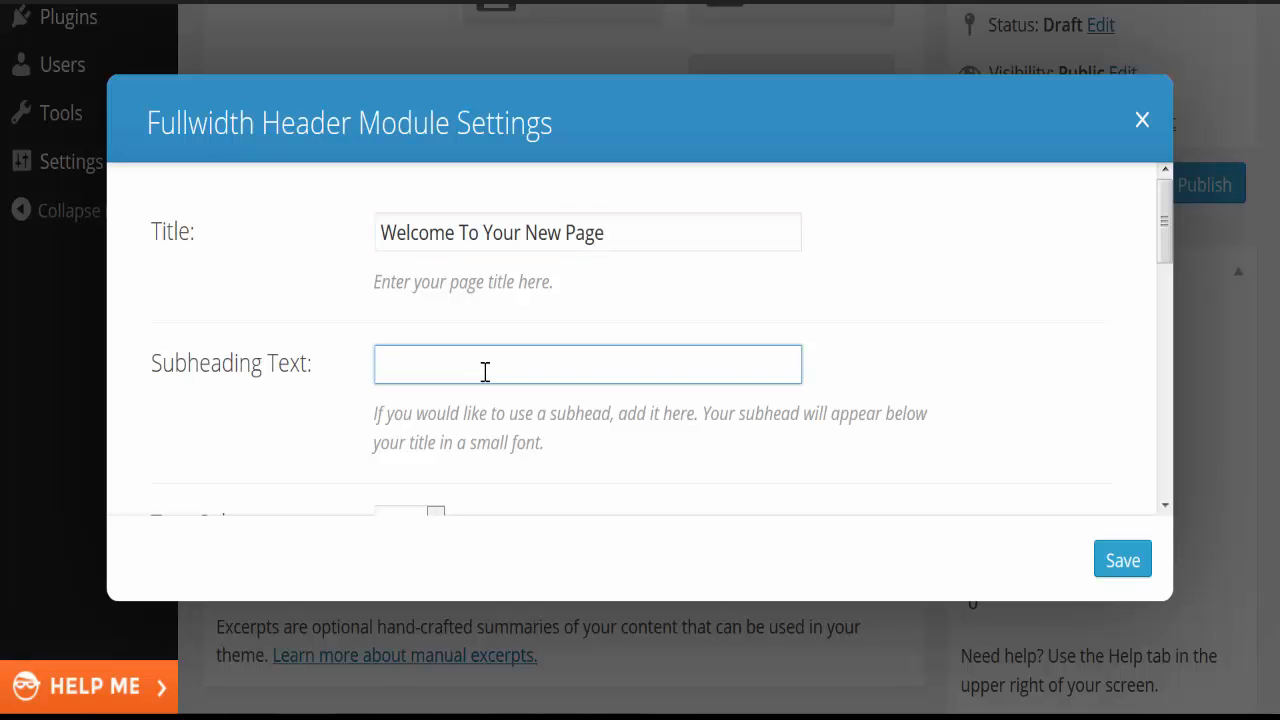
pyautogui.moveTo(1163, 220); pyautogui.dragTo(1143, 351)
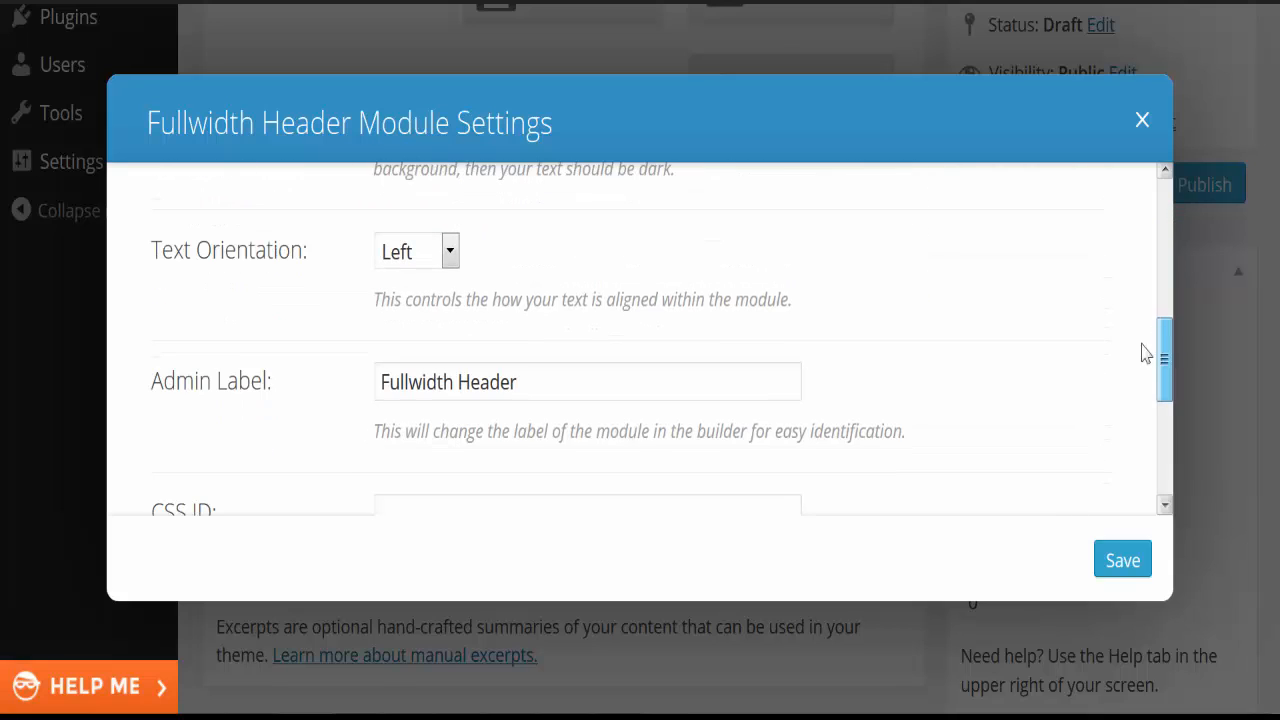
pyautogui.click(416, 256)
pyautogui.click(424, 322)
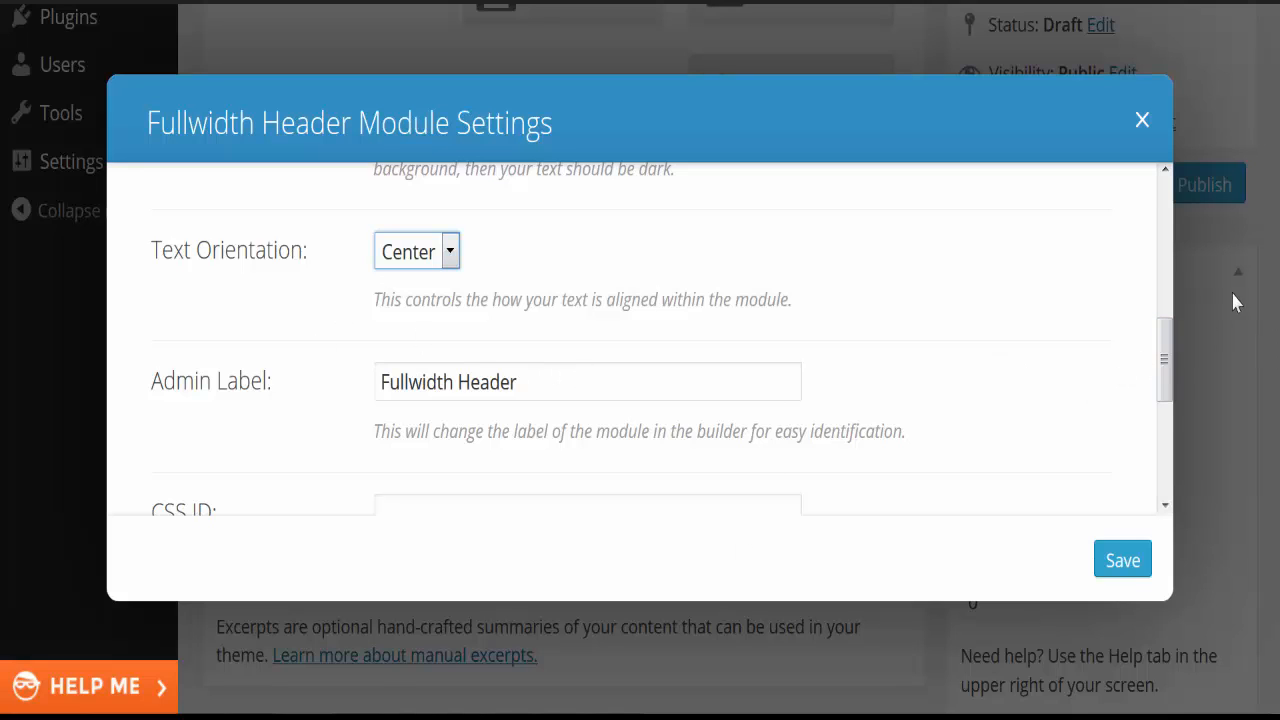
# Step: Enter subheading text beginning with "...isn't it" for the header and save the module settings
pyautogui.moveTo(1161, 358); pyautogui.dragTo(1137, 454)
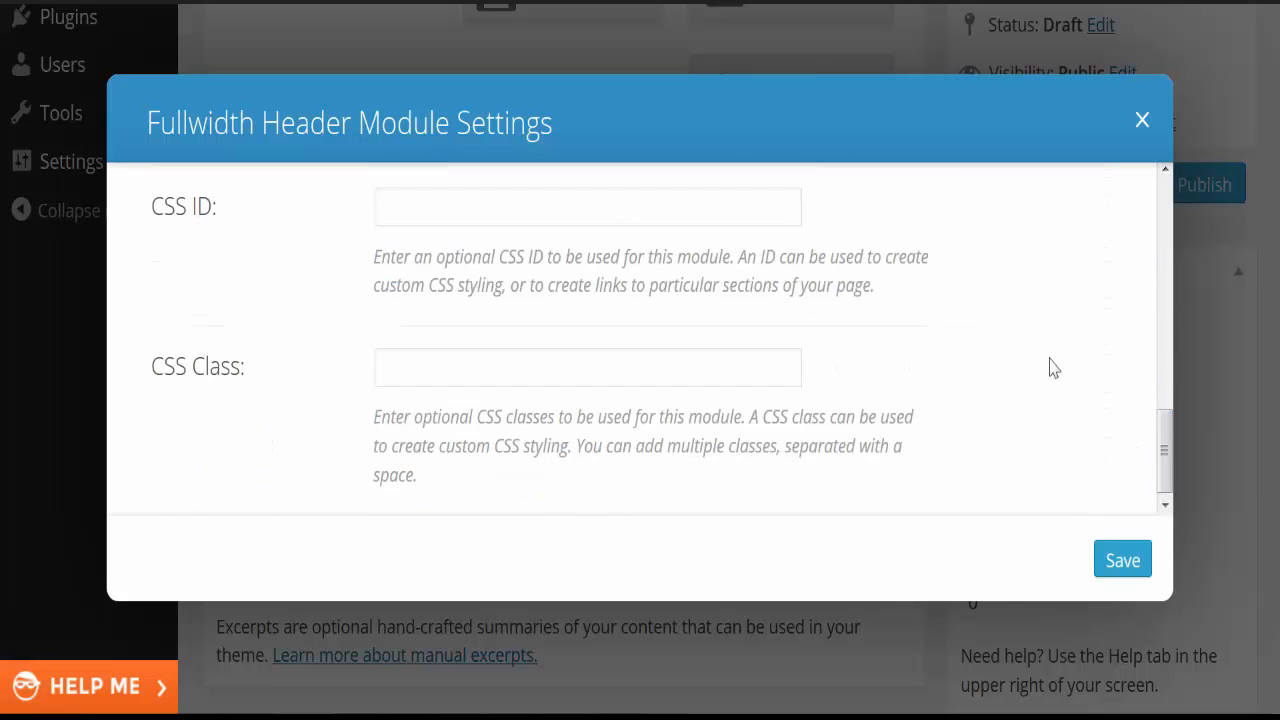
pyautogui.moveTo(1171, 430); pyautogui.dragTo(1162, 212)
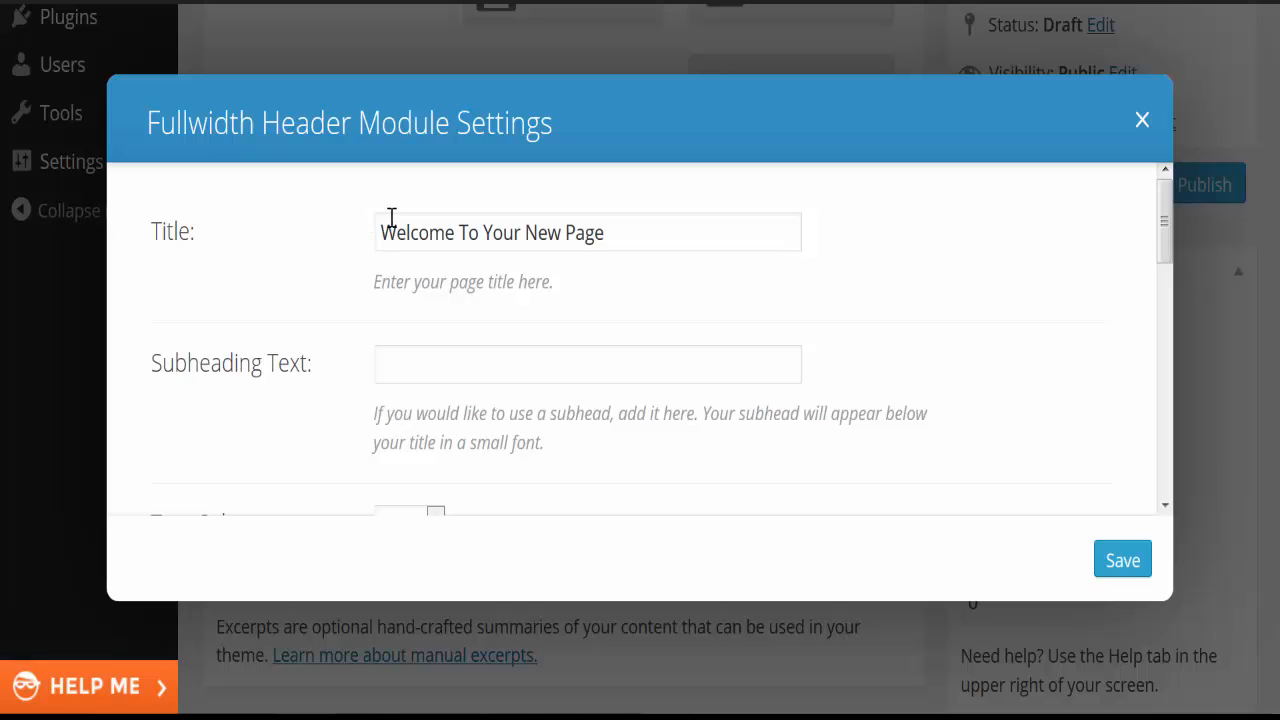
pyautogui.click(459, 377)
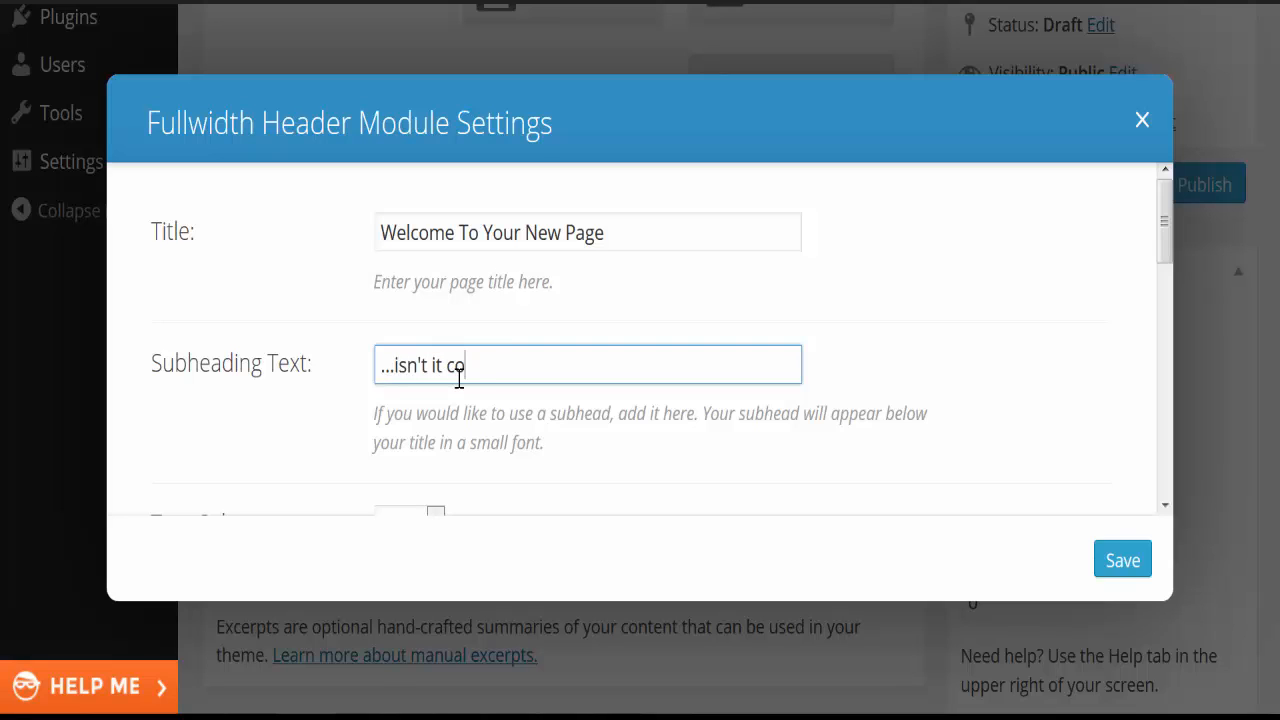
pyautogui.click(1123, 559)
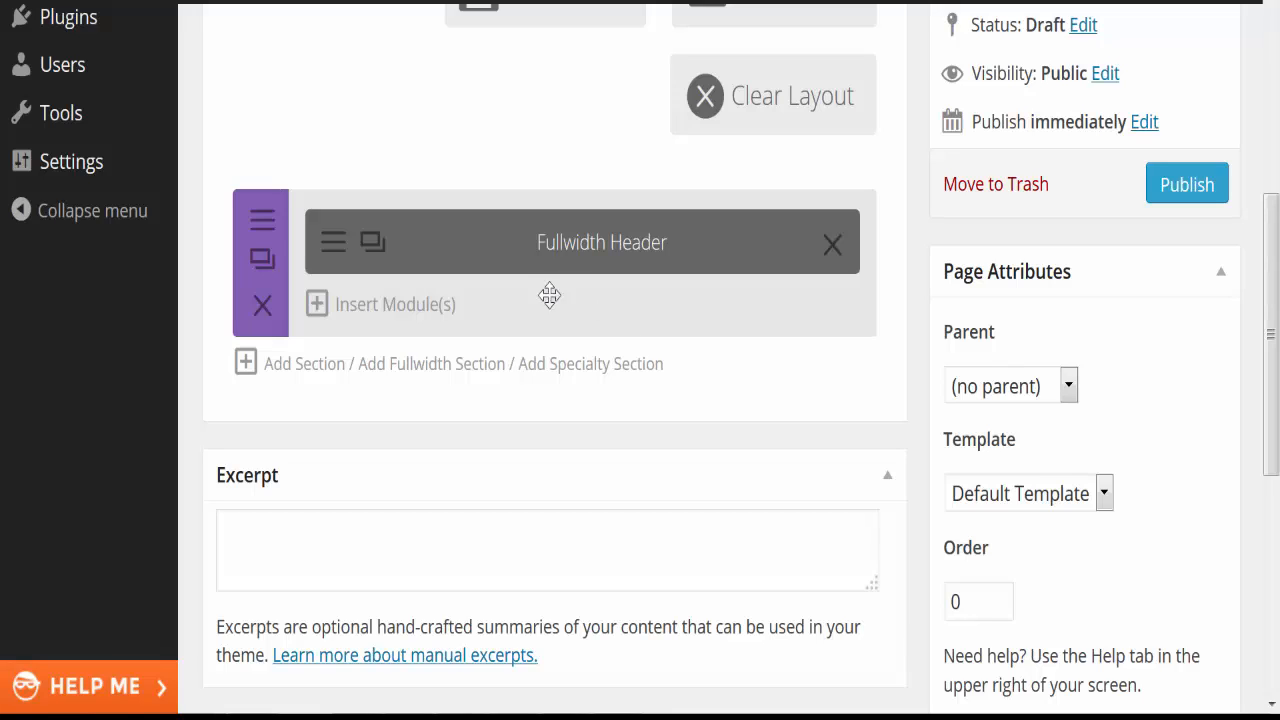
# Step: Open the fullwidth section's settings and set its background color to the green preset #81d742
pyautogui.click(264, 220)
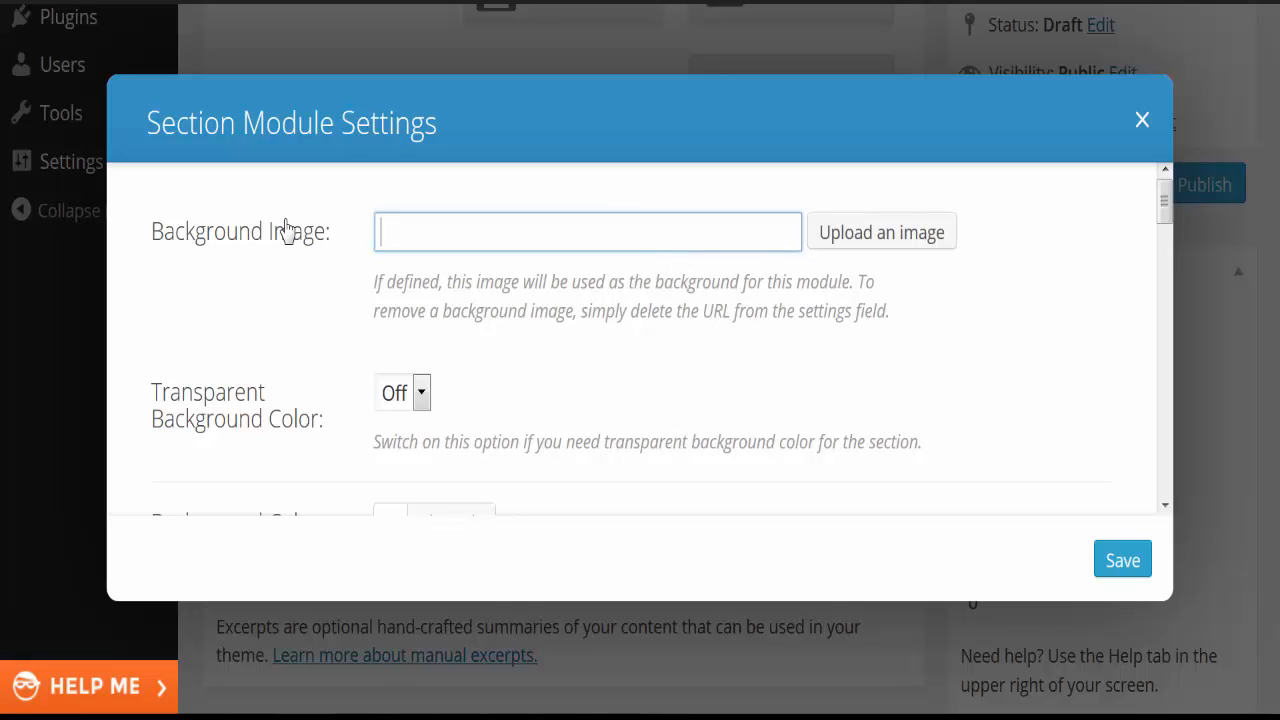
pyautogui.scroll(-5, 603, 286)
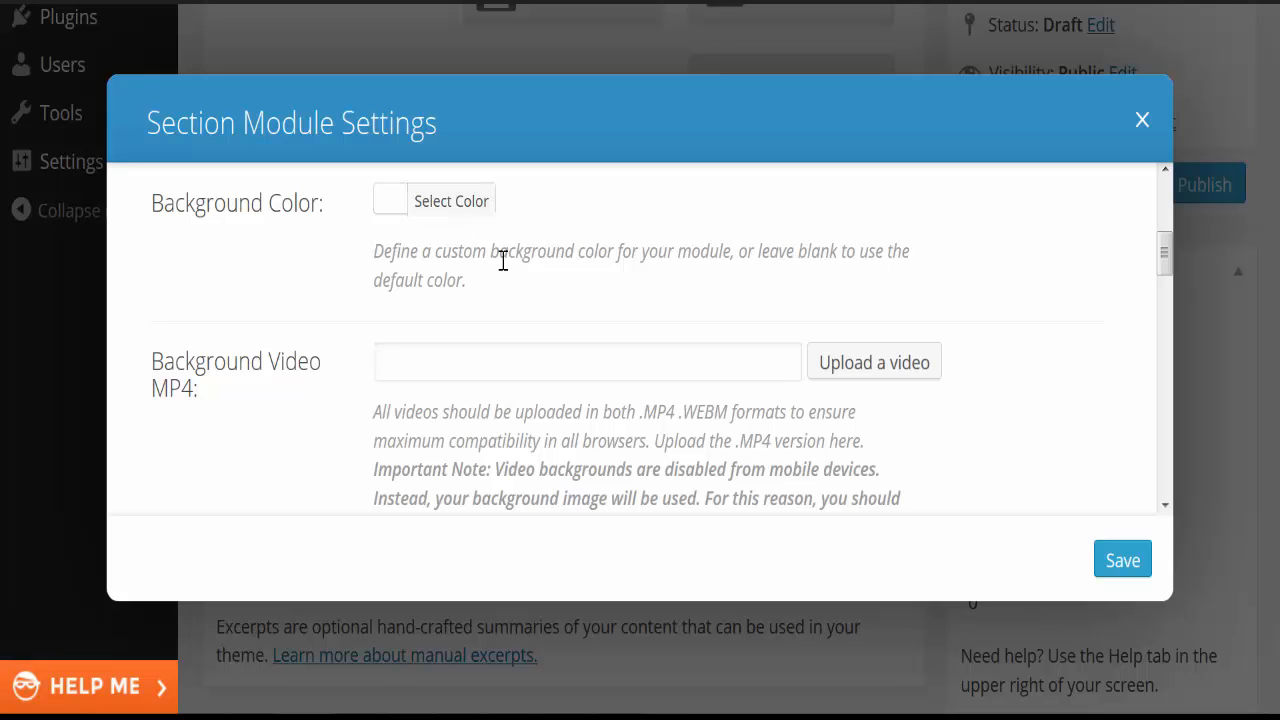
pyautogui.scroll(-3, 622, 290)
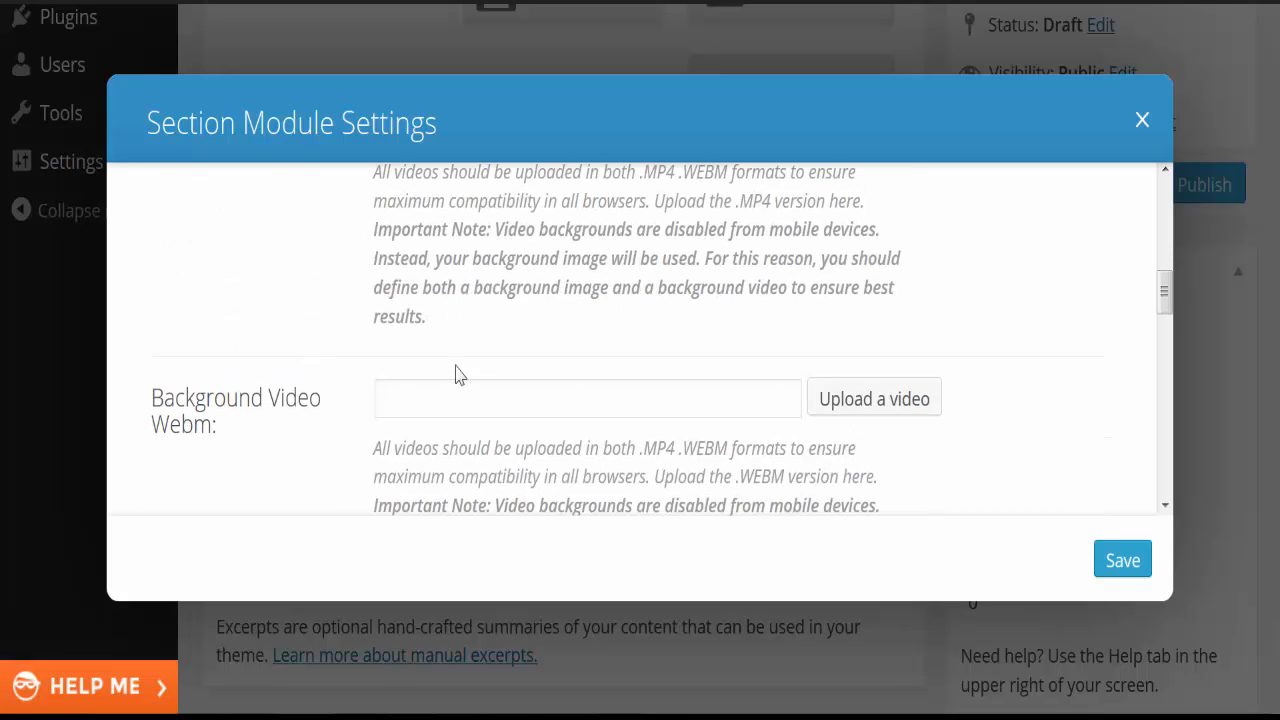
pyautogui.scroll(-5, 449, 369)
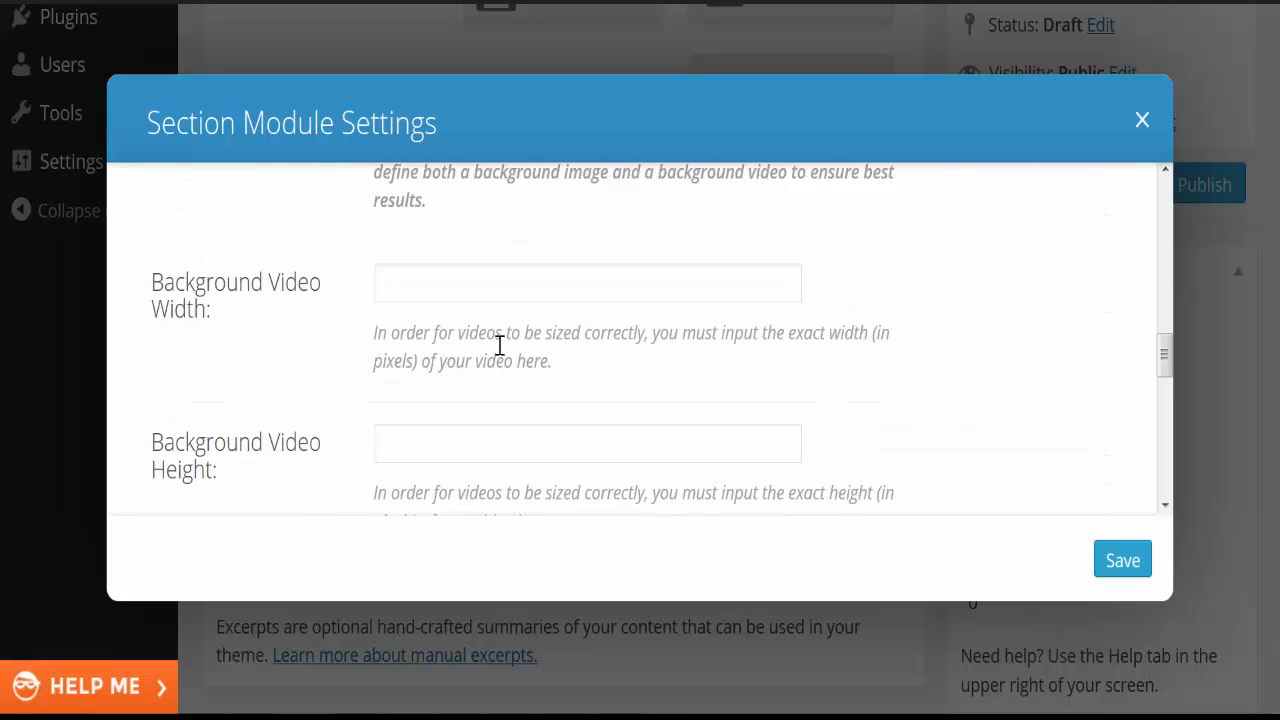
pyautogui.scroll(8, 572, 350)
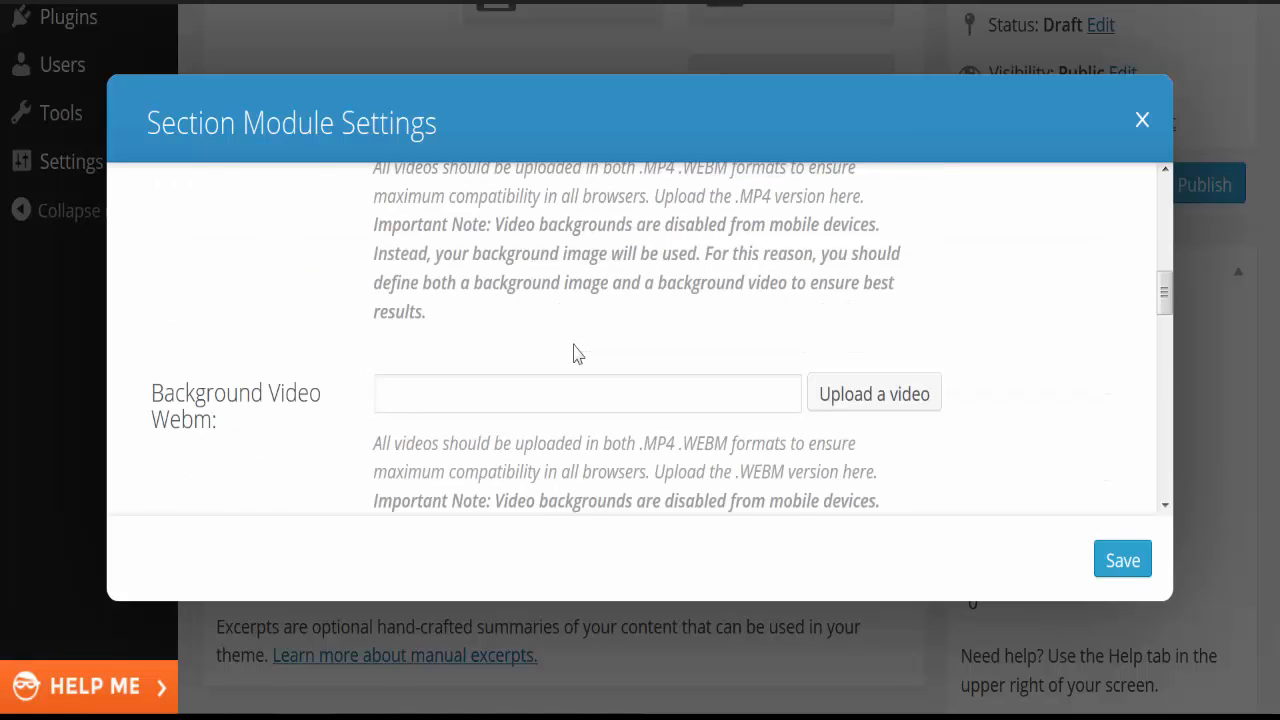
pyautogui.scroll(2, 572, 352)
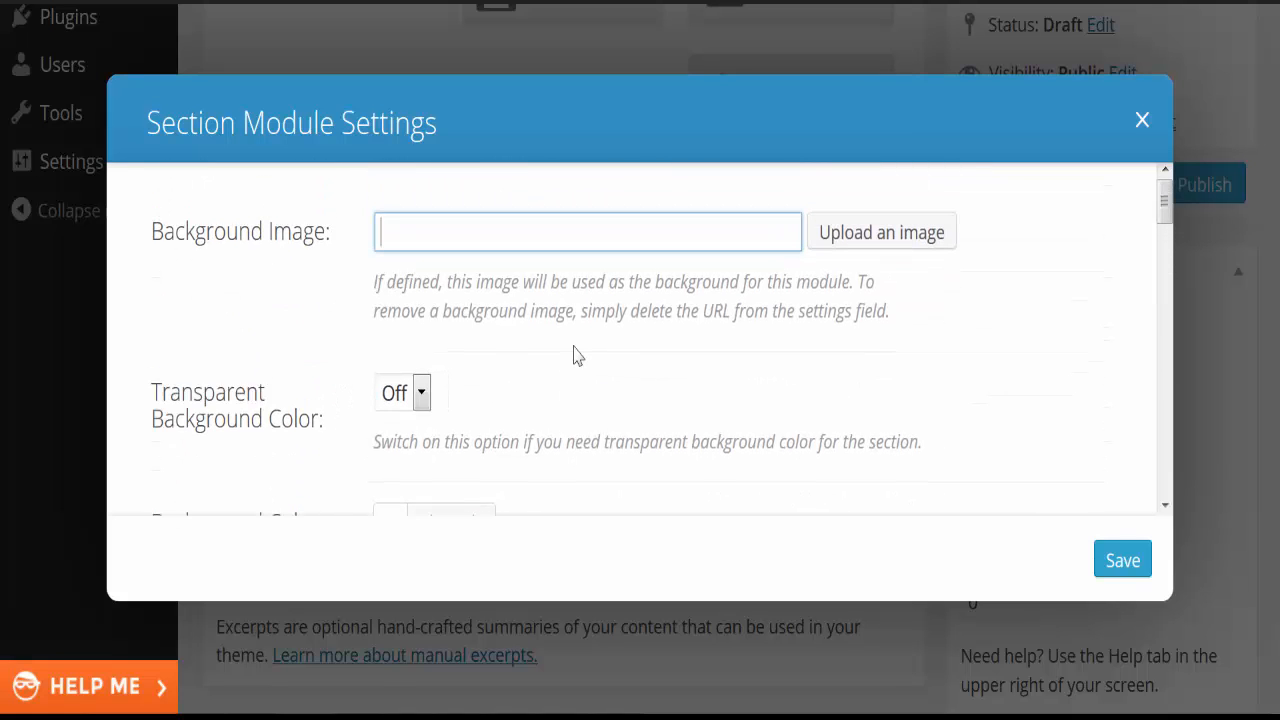
pyautogui.scroll(-2, 565, 350)
pyautogui.scroll(-1, 484, 430)
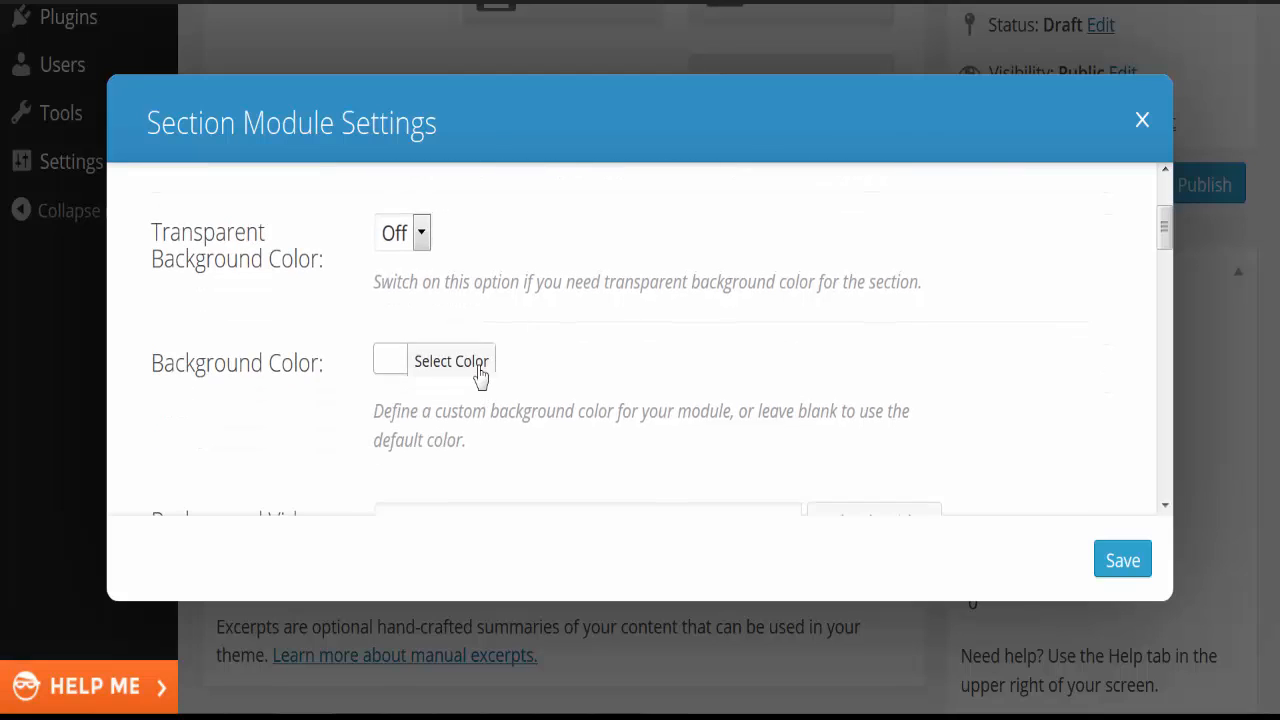
pyautogui.click(480, 374)
pyautogui.scroll(-4, 617, 382)
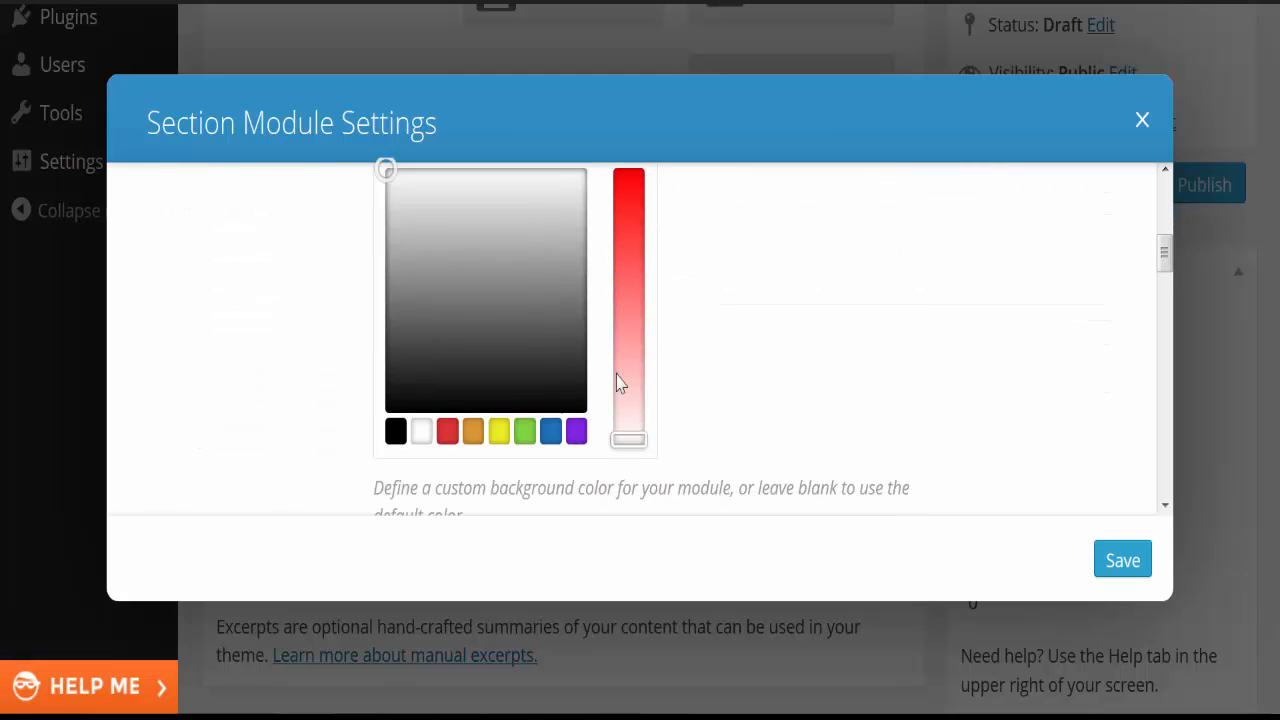
pyautogui.click(527, 433)
# Step: Adjust the section's background color to the brighter green #56e20b and save the section settings
pyautogui.scroll(1, 648, 354)
pyautogui.scroll(1, 648, 354)
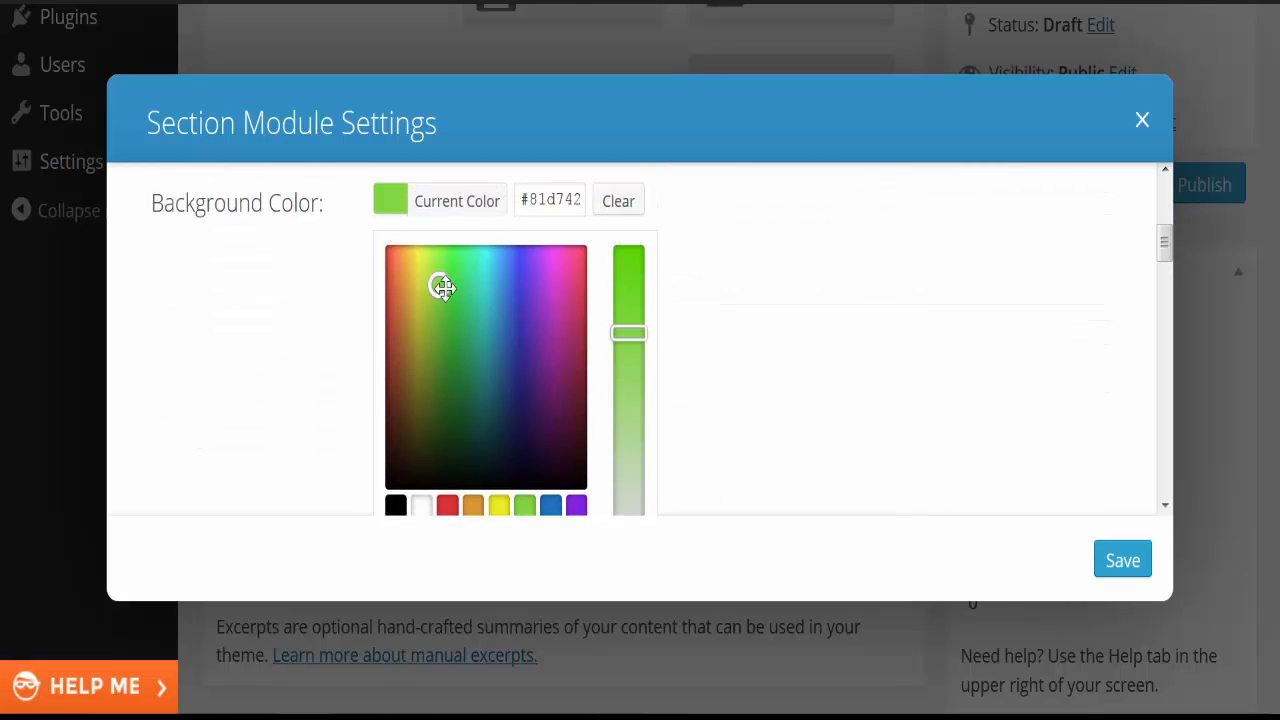
pyautogui.moveTo(437, 282); pyautogui.dragTo(452, 270)
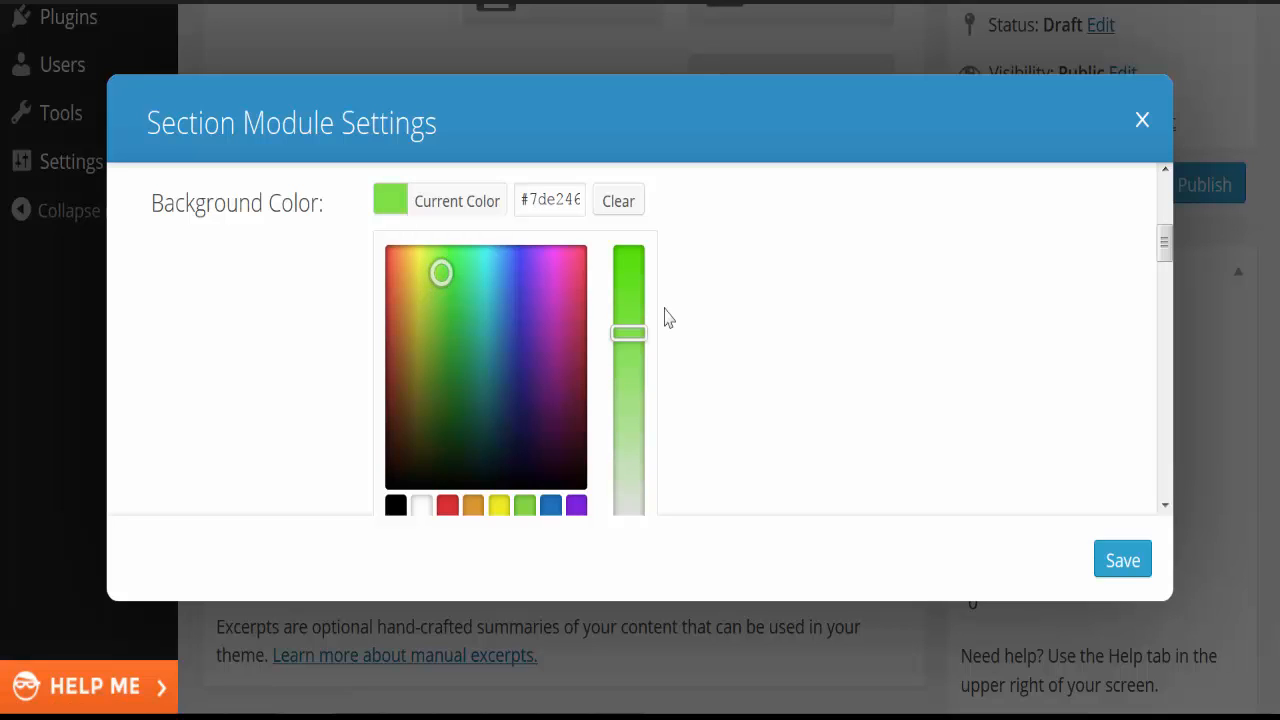
pyautogui.moveTo(636, 330); pyautogui.dragTo(641, 262)
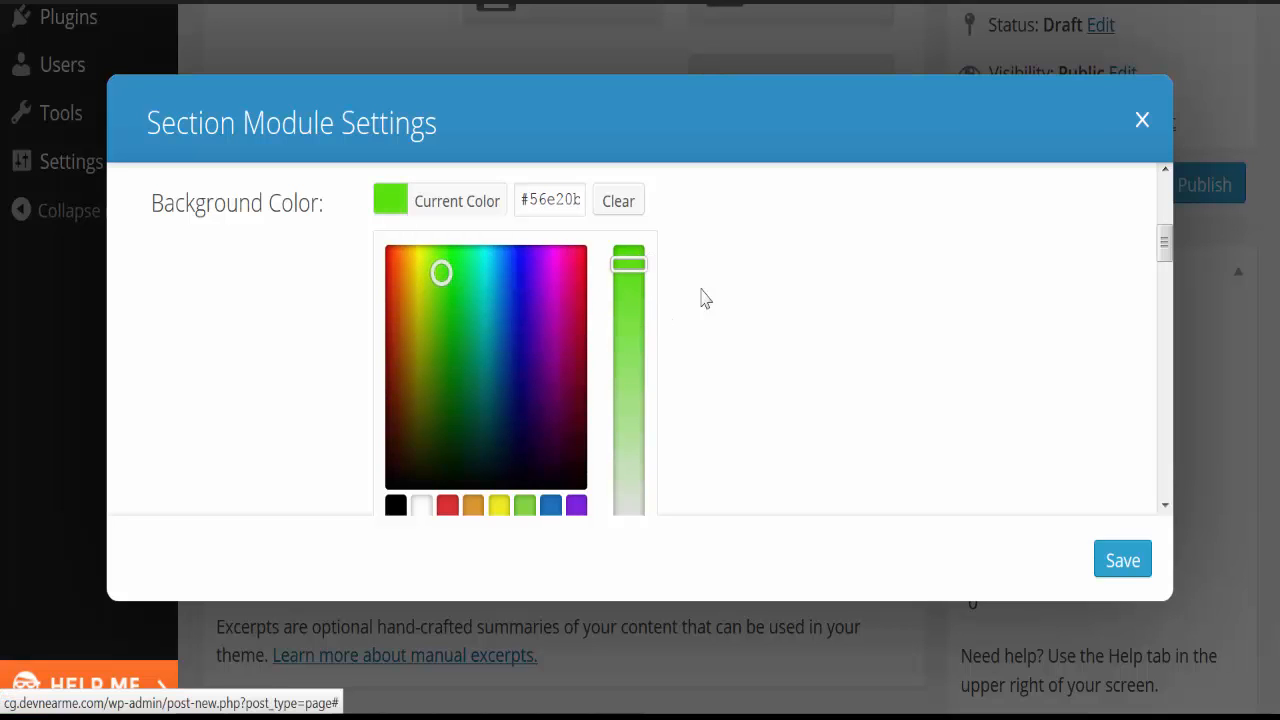
pyautogui.click(1118, 561)
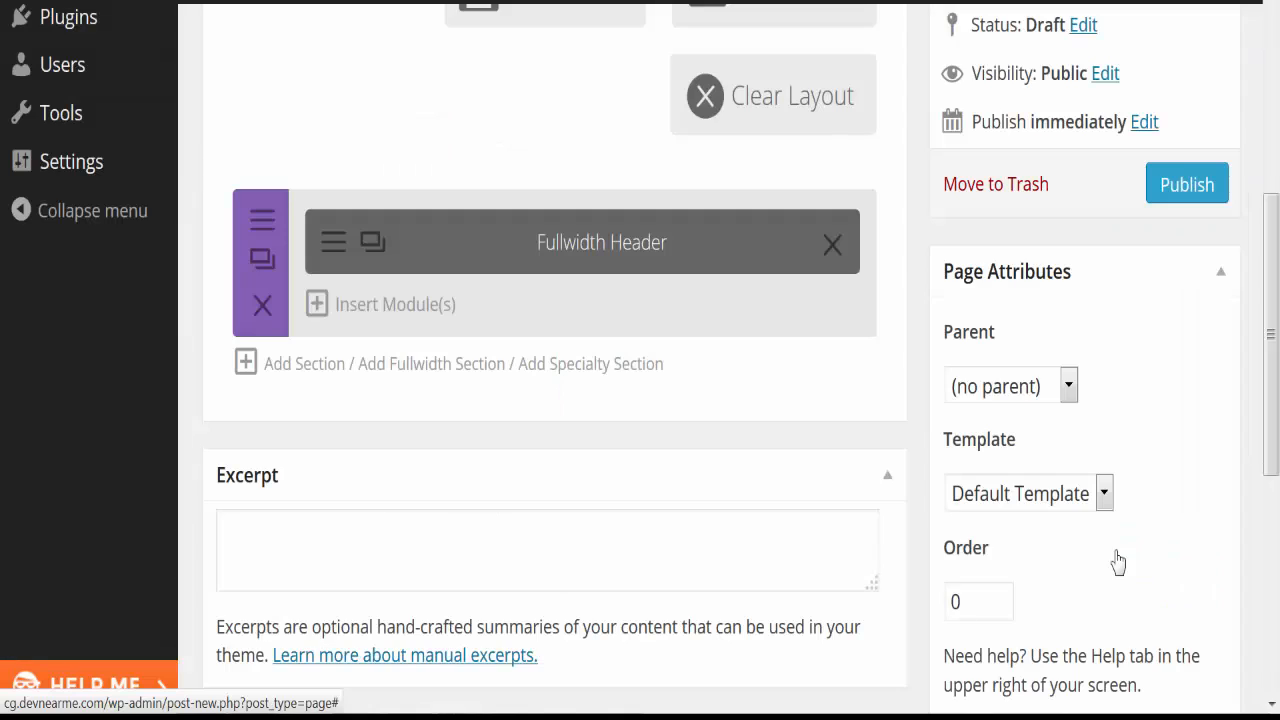
# Step: Publish the Home Page
pyautogui.scroll(3, 637, 391)
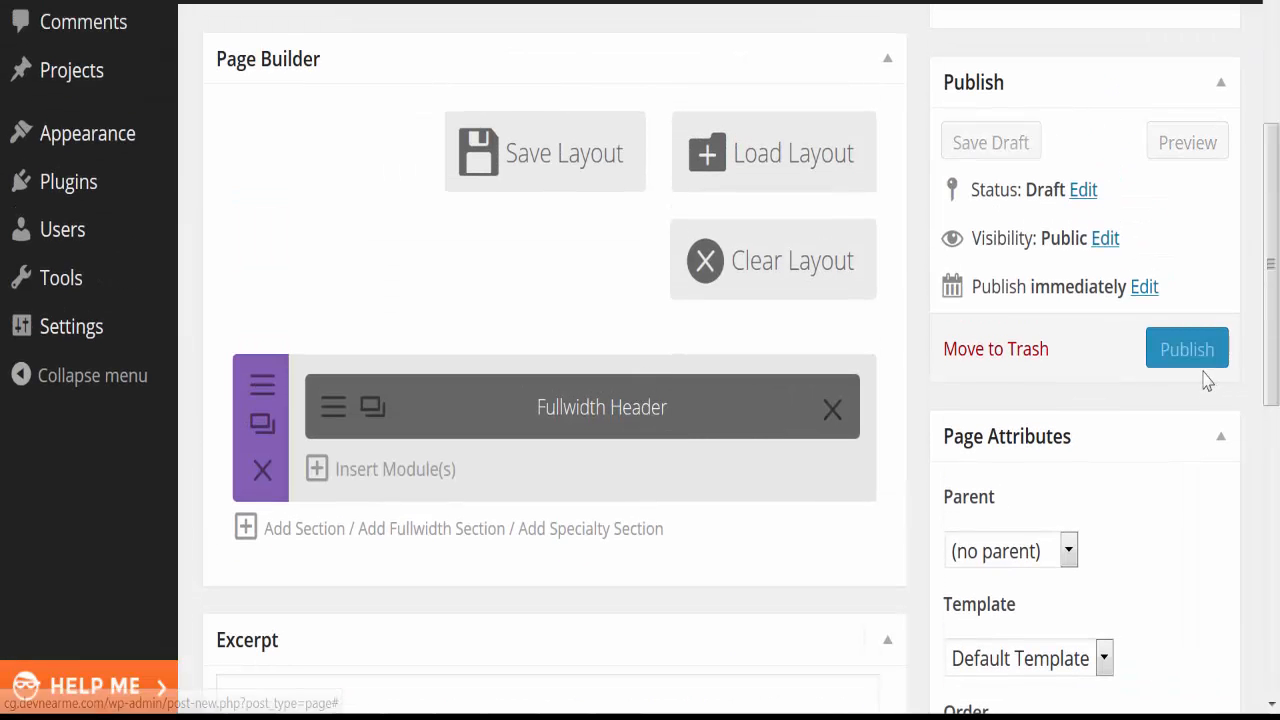
pyautogui.scroll(5, 1190, 358)
pyautogui.scroll(-3, 1190, 358)
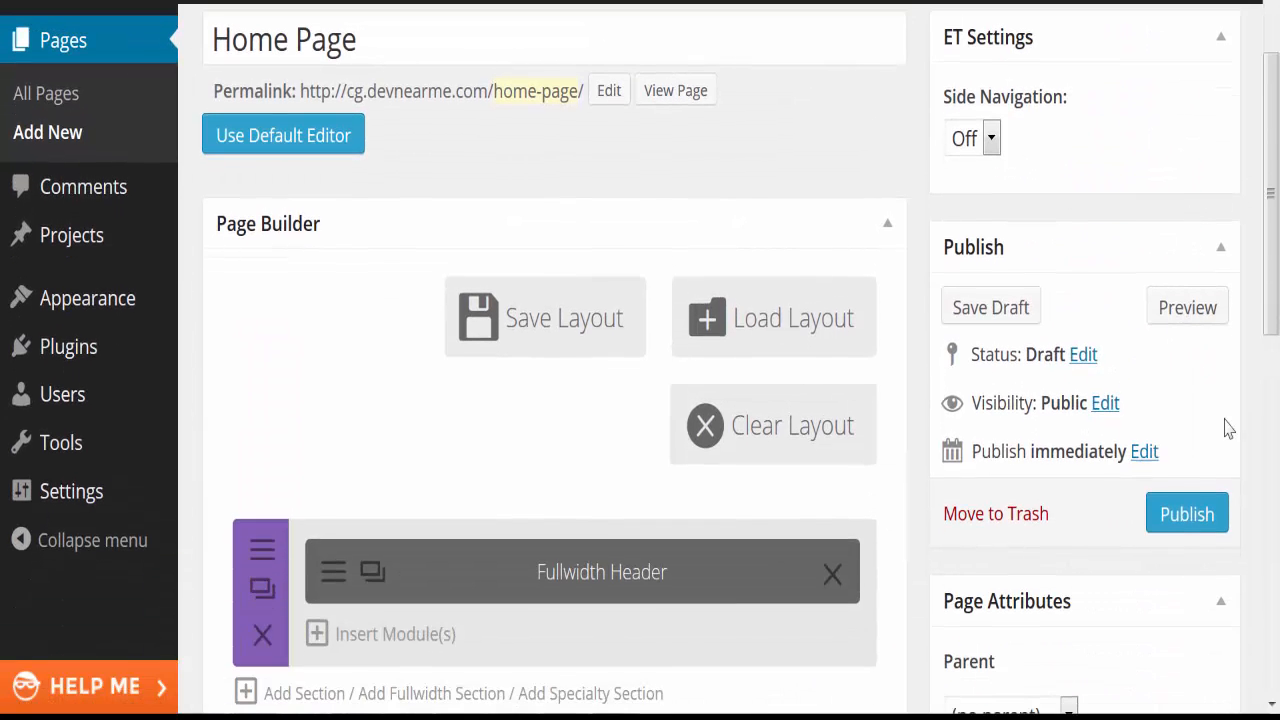
pyautogui.click(1183, 513)
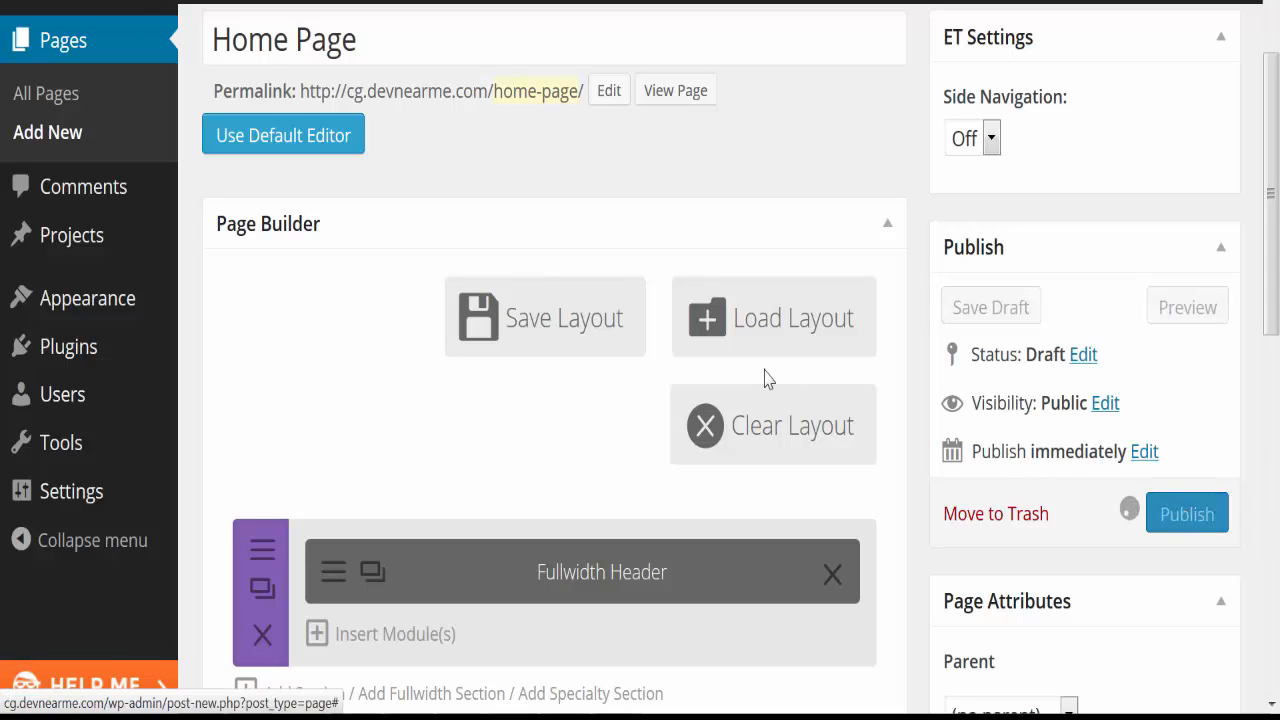
pyautogui.scroll(-3, 617, 406)
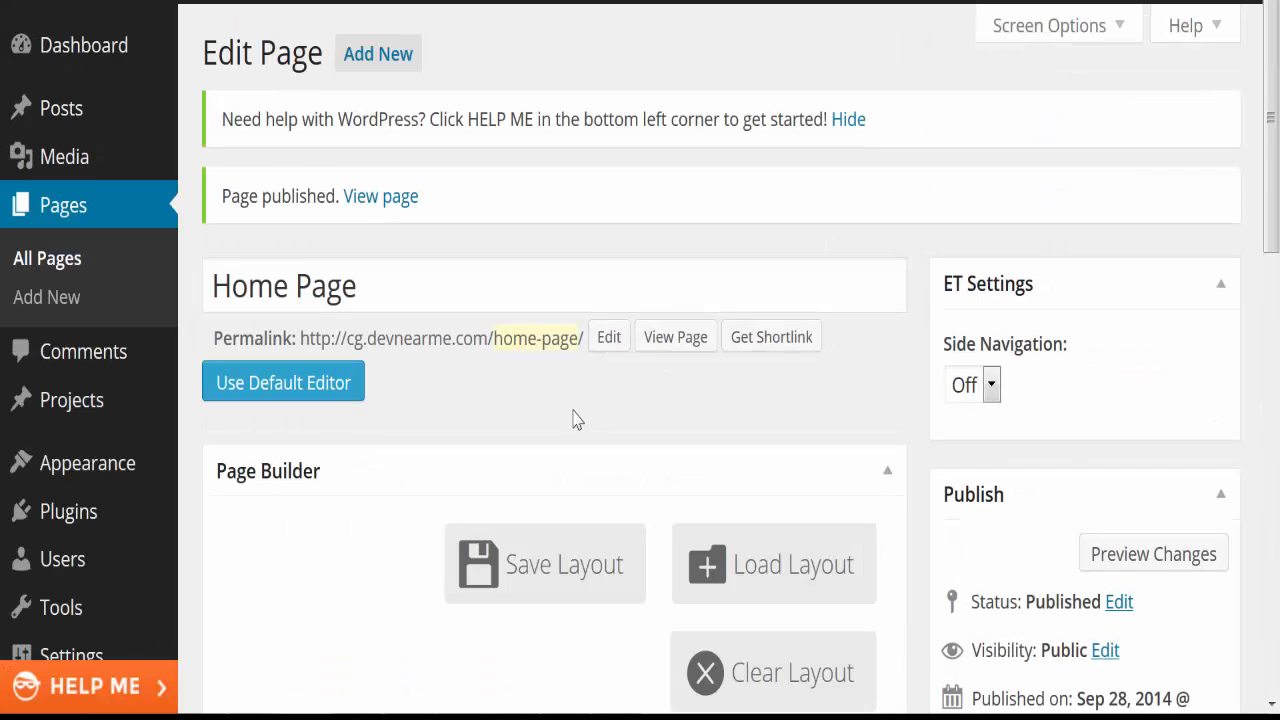
# Step: Open the published Home Page in a new tab to check the green header, and return to the page editor
pyautogui.rightClick(393, 202)
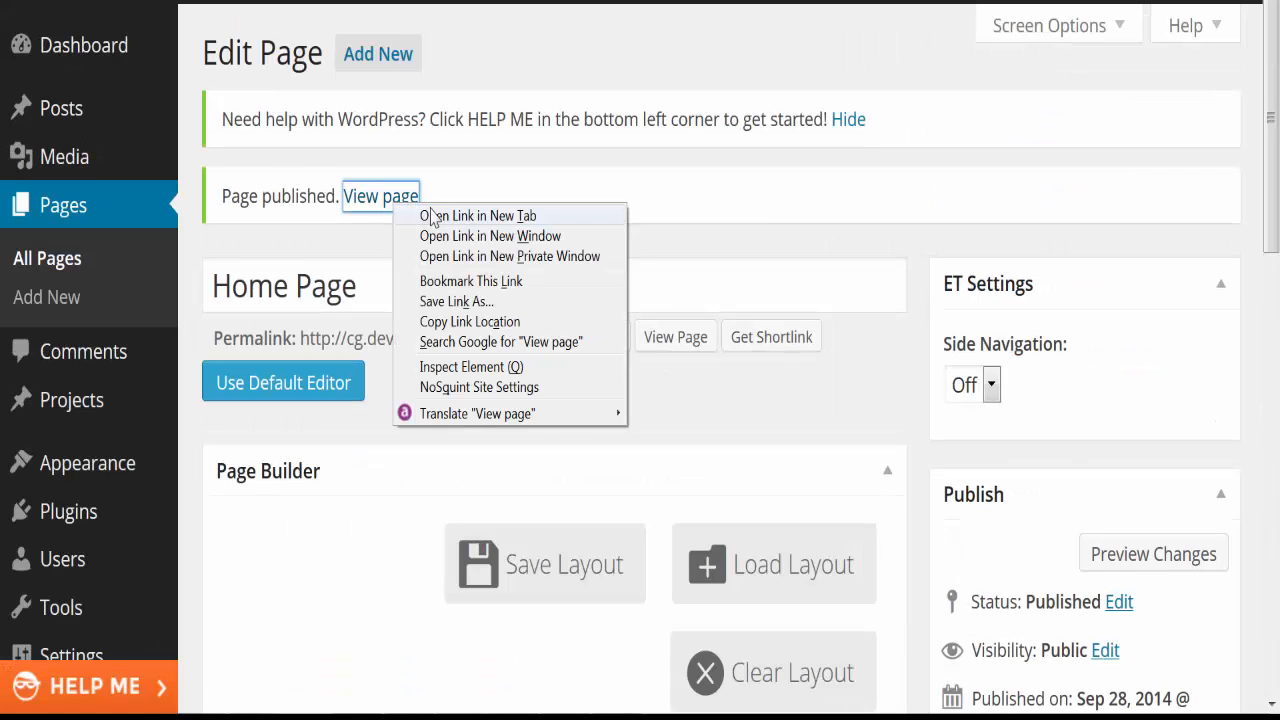
pyautogui.click(432, 216)
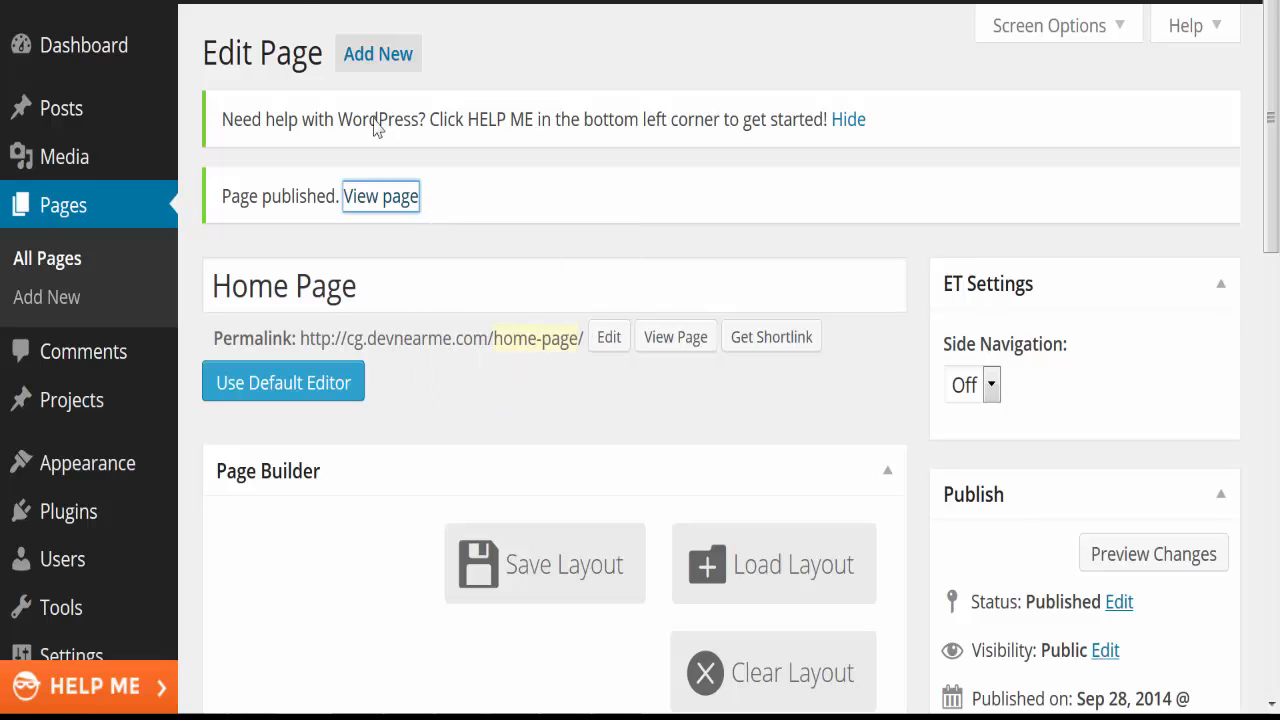
pyautogui.click(290, 2)
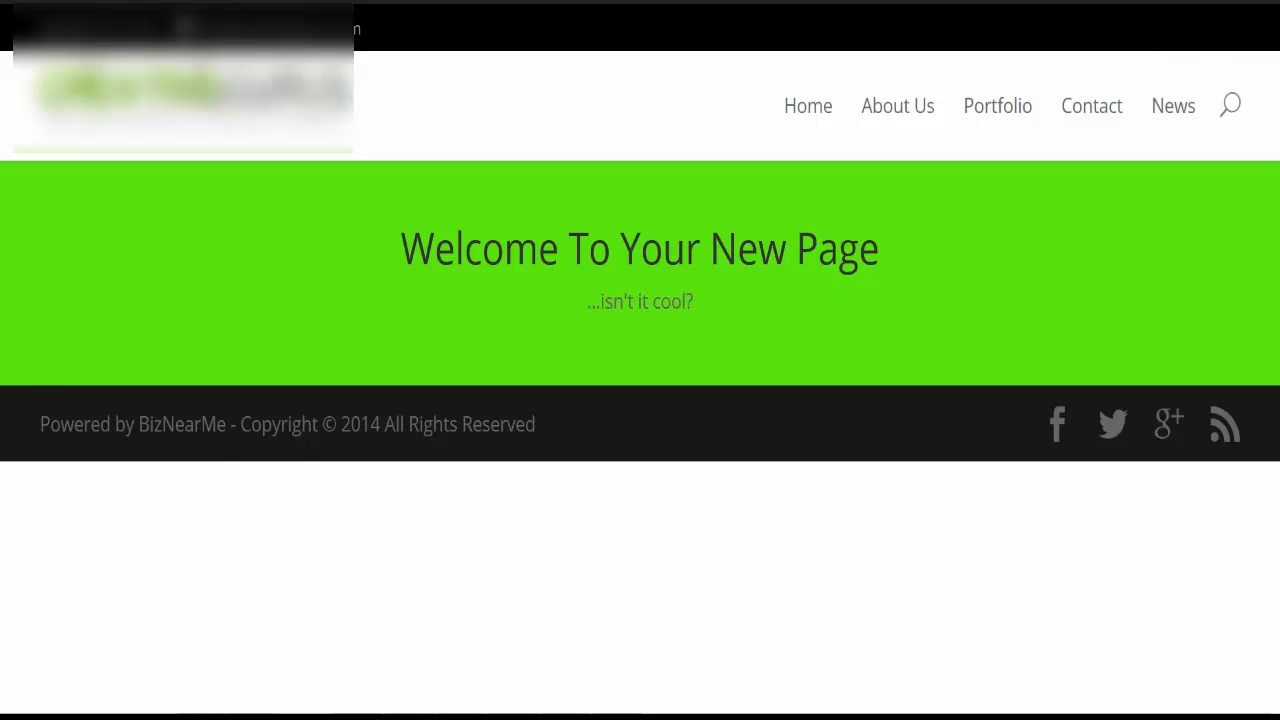
pyautogui.hotkey('alt', 'Left')
# Step: Add a standard section below the fullwidth header section and insert a single full-width column in its row
pyautogui.scroll(-5, 810, 328)
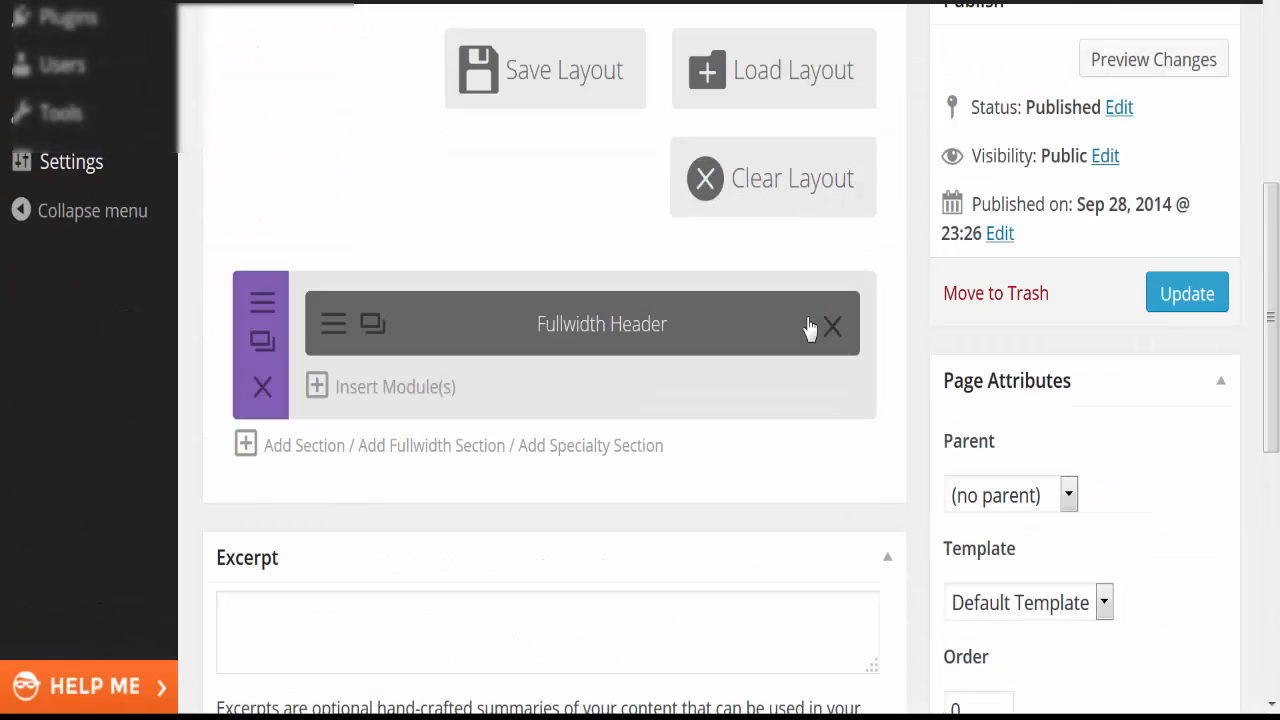
pyautogui.click(283, 452)
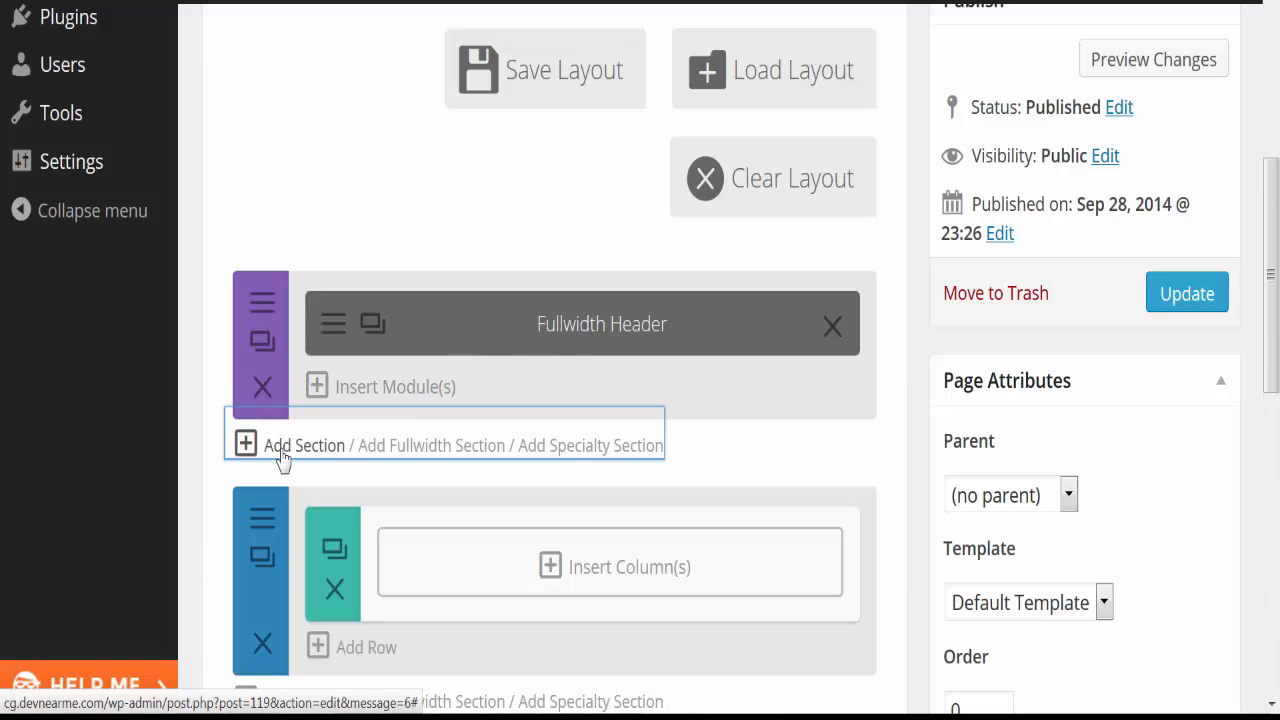
pyautogui.scroll(-2, 609, 491)
pyautogui.click(629, 423)
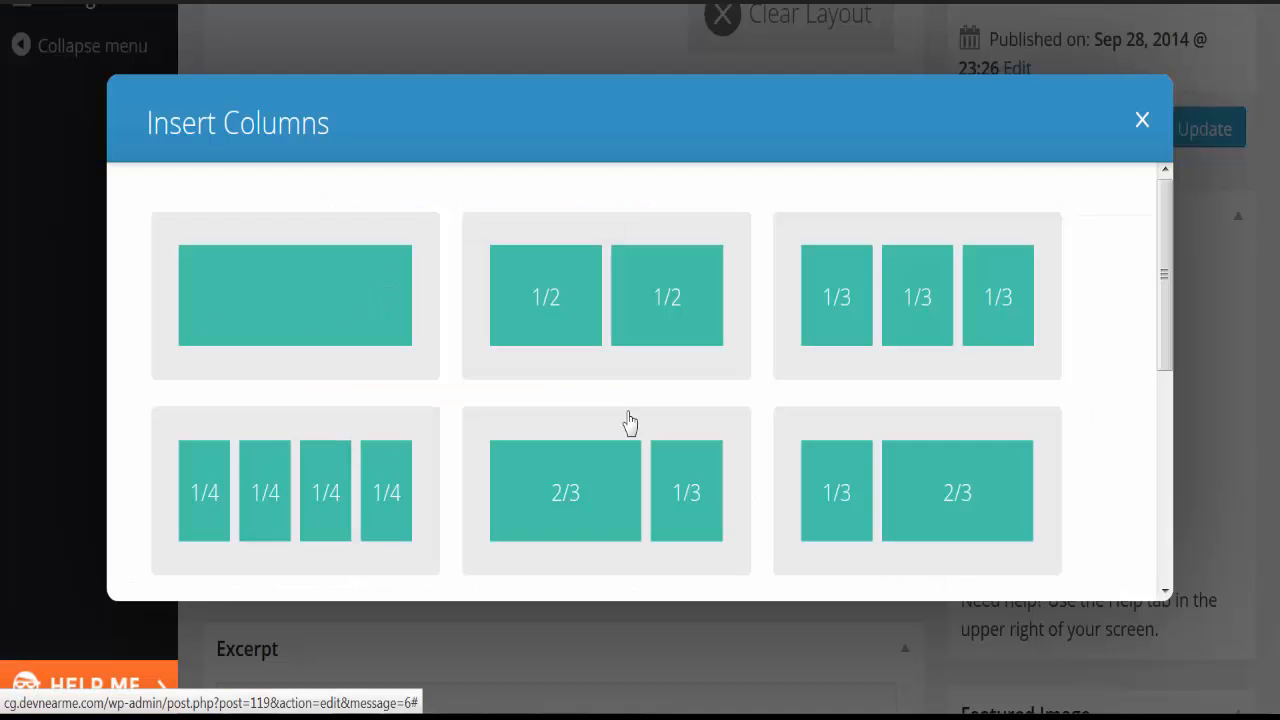
pyautogui.click(285, 268)
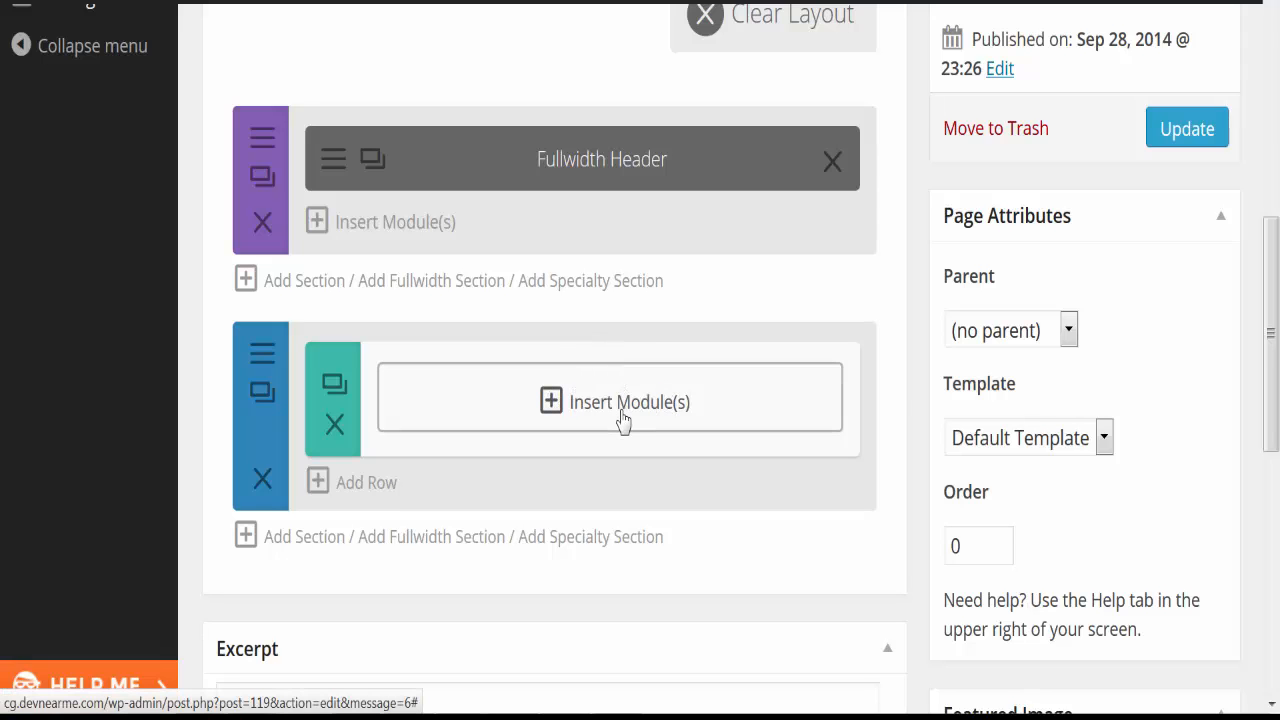
pyautogui.scroll(-2, 622, 420)
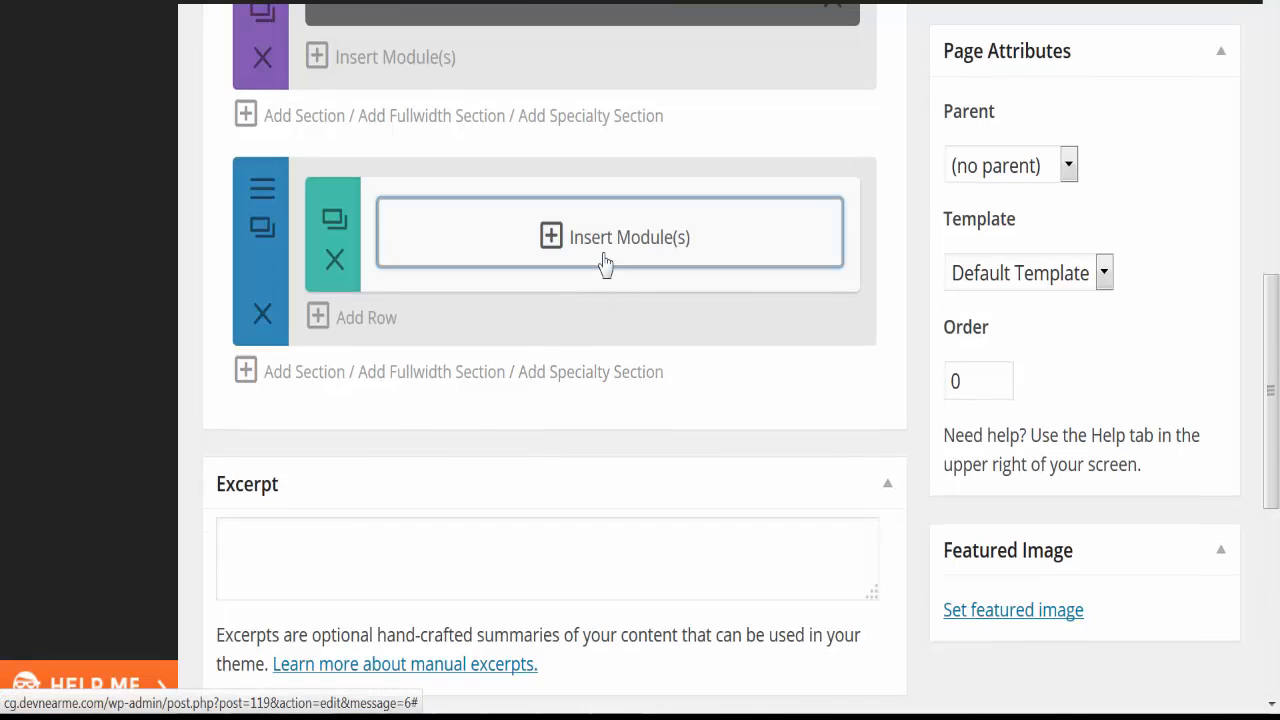
pyautogui.click(605, 262)
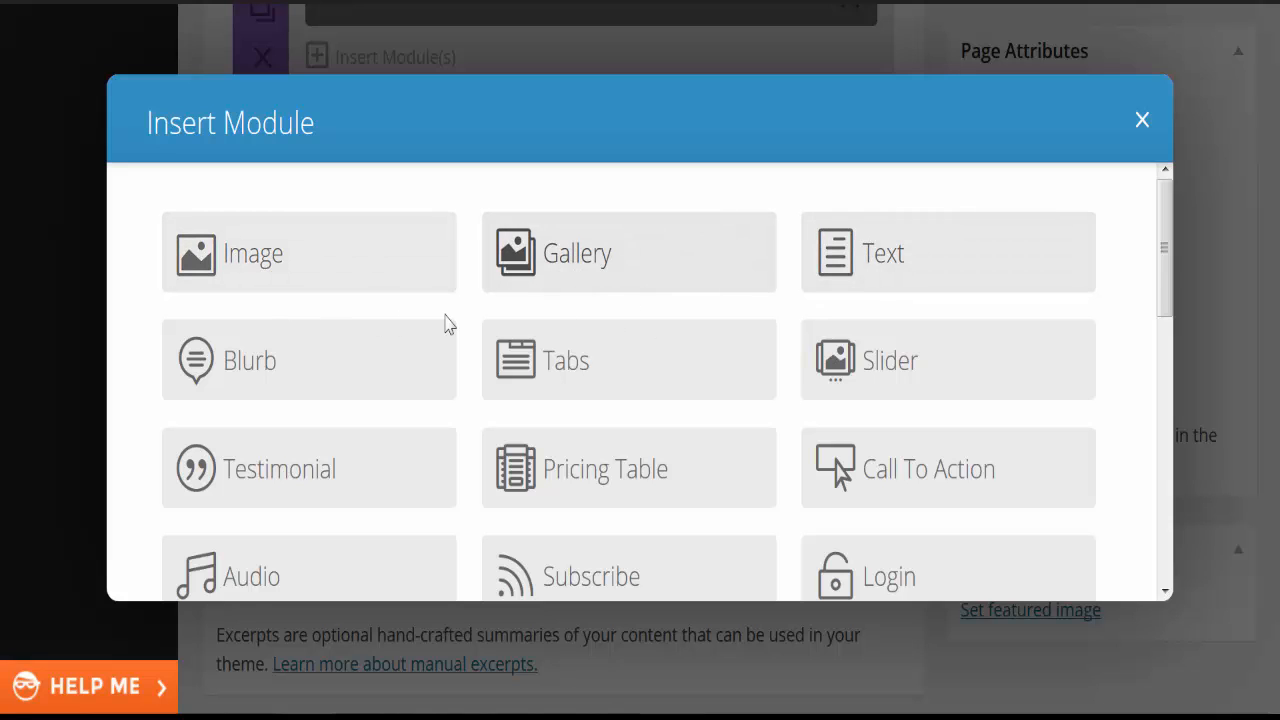
pyautogui.click(248, 368)
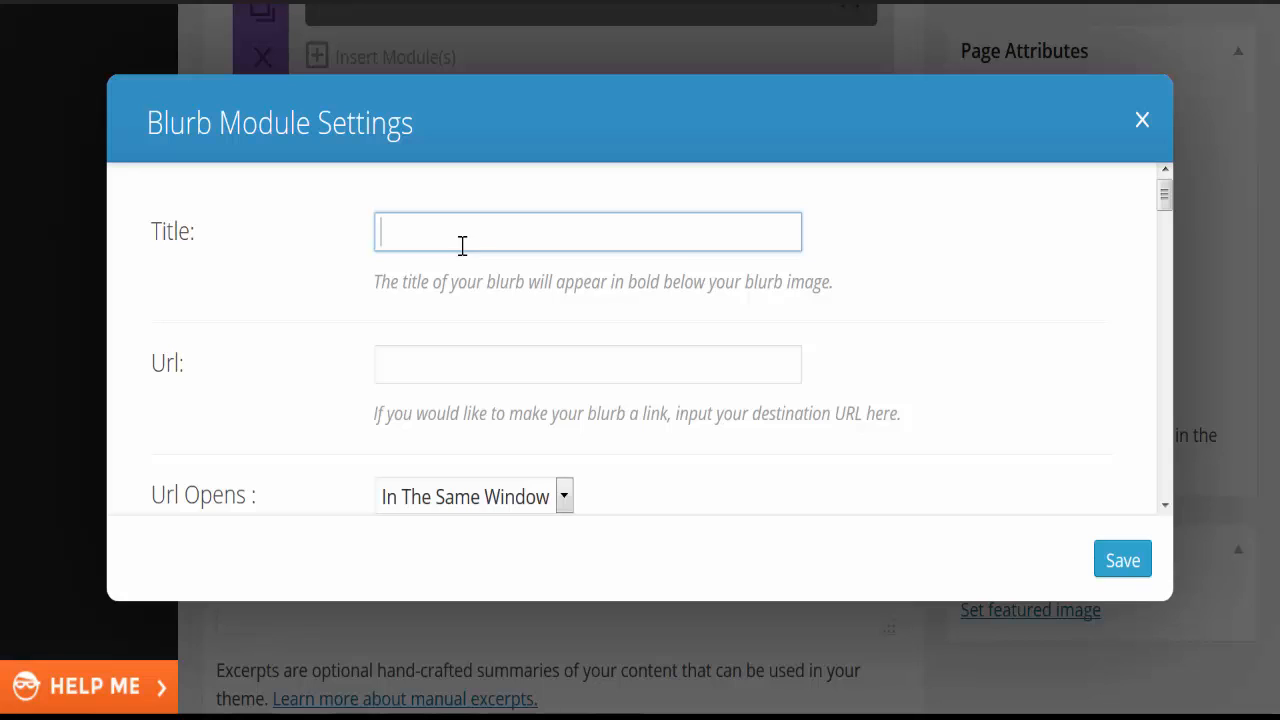
pyautogui.write('Point And Click')
pyautogui.click(466, 352)
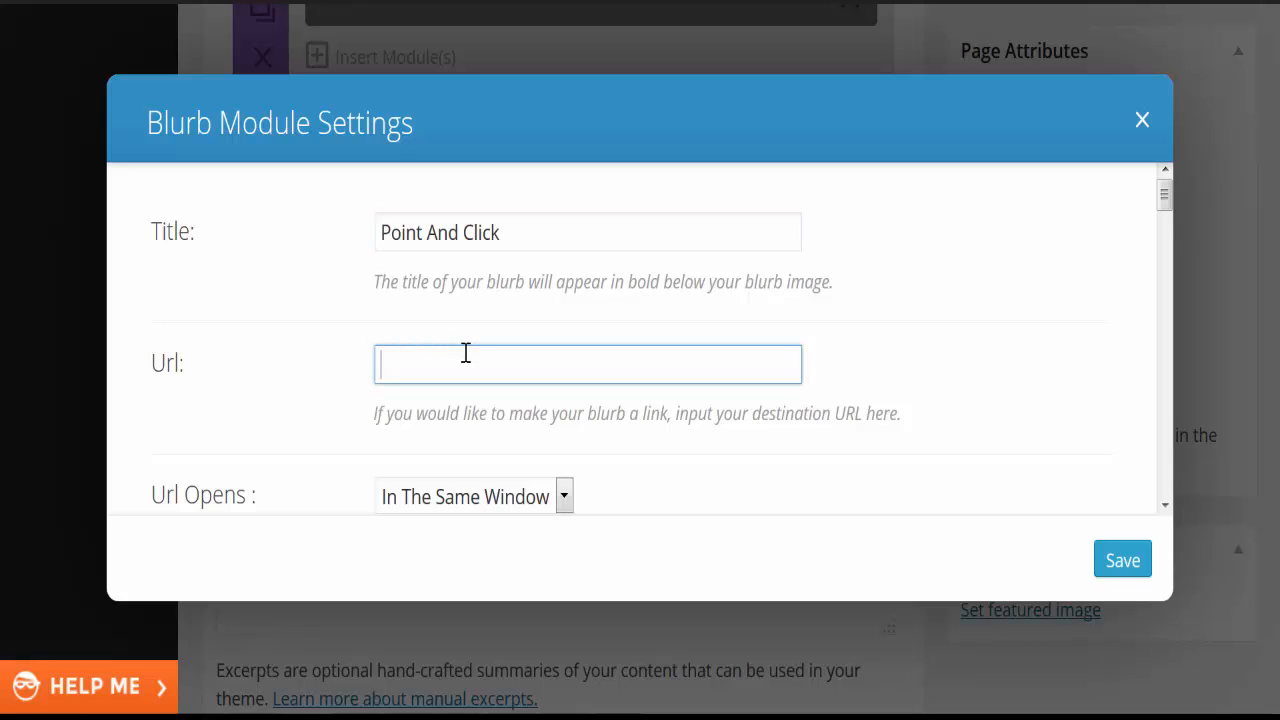
pyautogui.write('www.asdfdasfadsf.com')
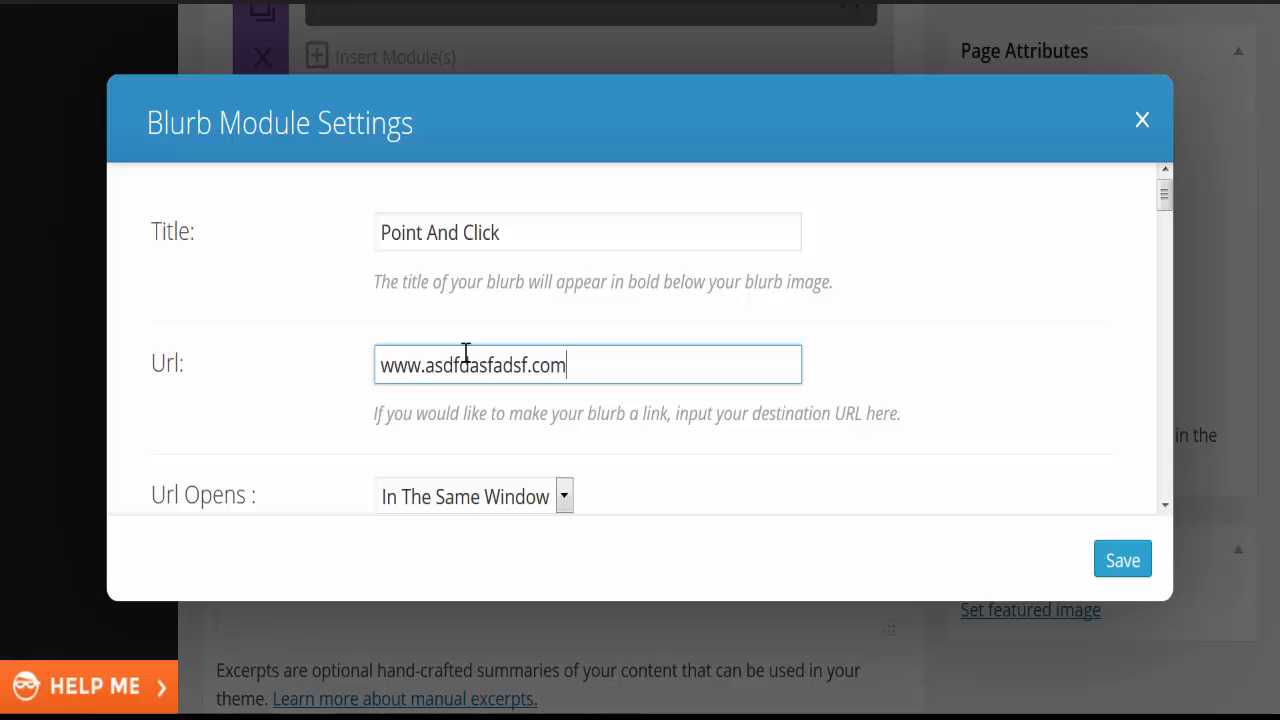
# Step: Enable the use of an icon for the blurb and choose the solid arrow pointer icon
pyautogui.scroll(-5, 937, 509)
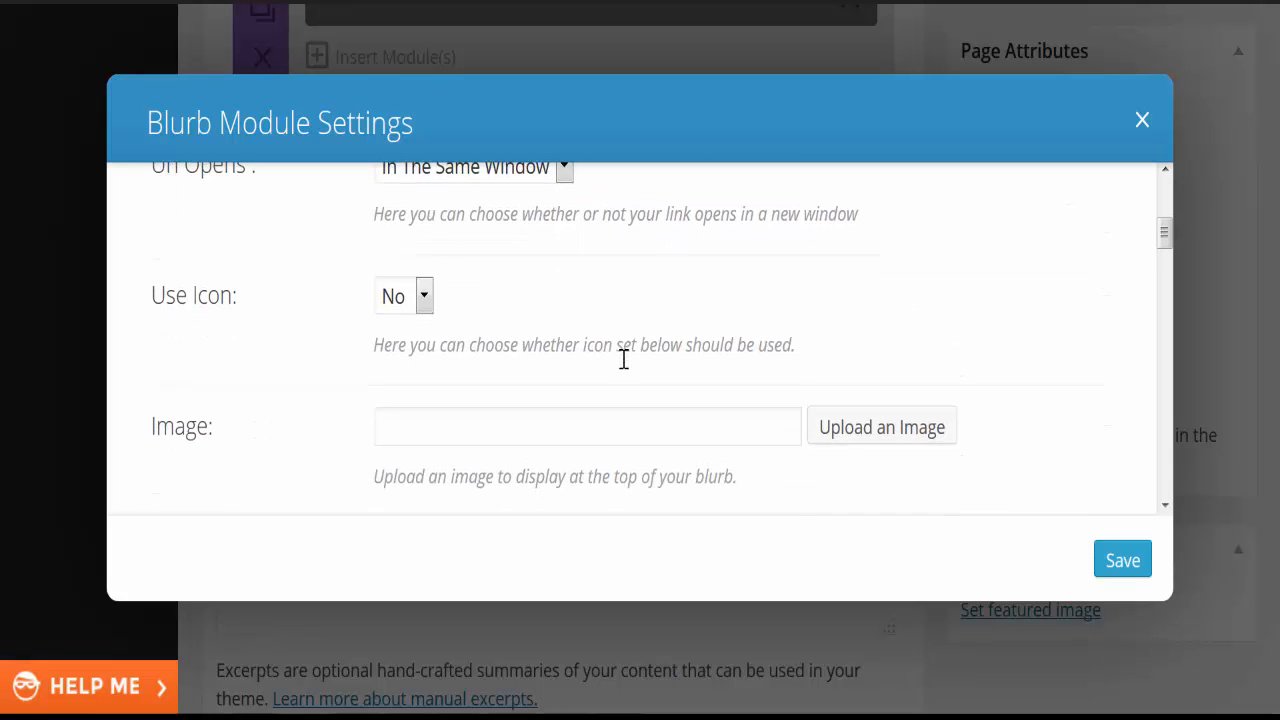
pyautogui.scroll(-1, 623, 358)
pyautogui.click(424, 227)
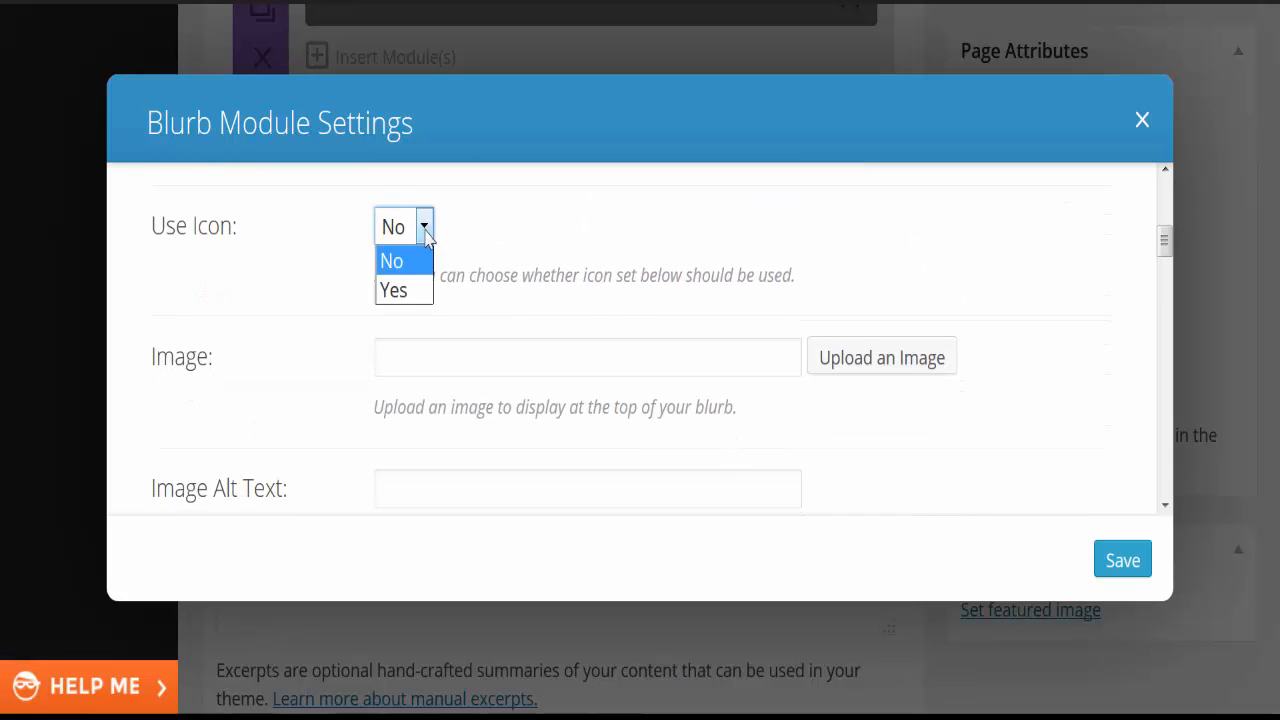
pyautogui.click(411, 298)
pyautogui.scroll(-3, 657, 263)
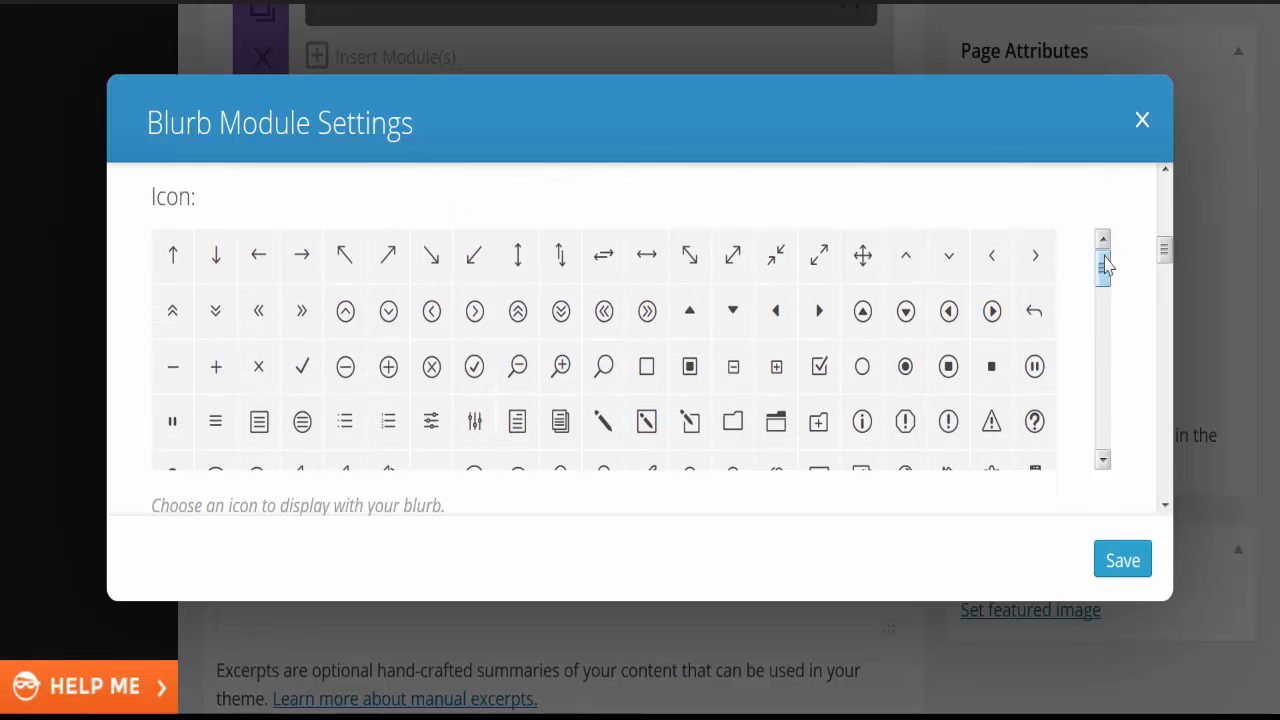
pyautogui.scroll(-2, 1103, 276)
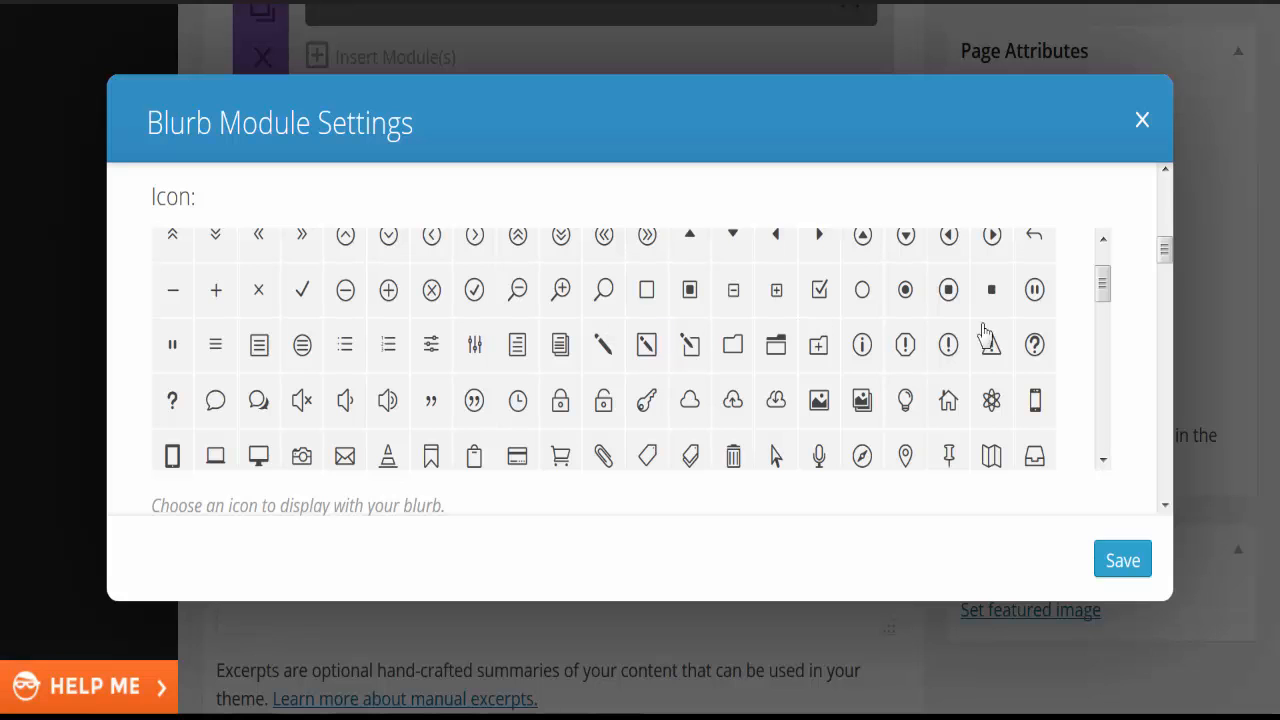
pyautogui.moveTo(1108, 286); pyautogui.dragTo(1098, 375)
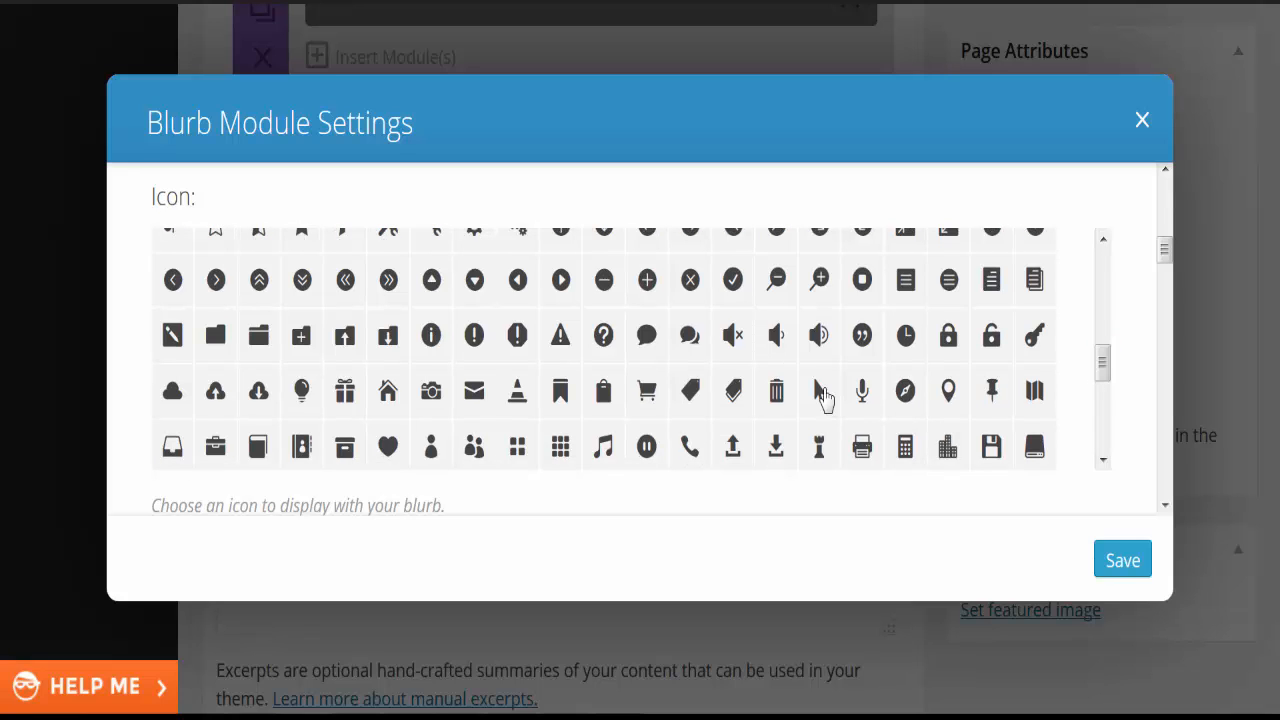
pyautogui.click(818, 392)
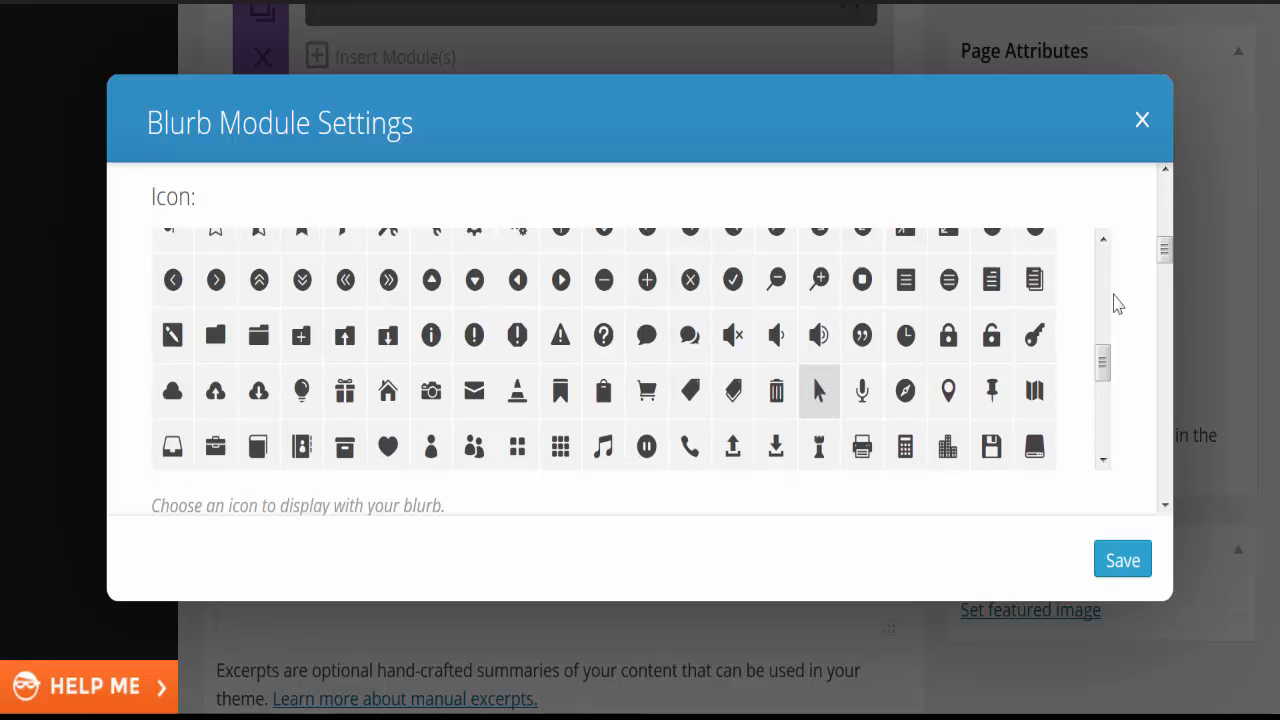
# Step: Set the blurb's icon color to the black preset
pyautogui.scroll(-1, 1163, 270)
pyautogui.scroll(-3, 1165, 280)
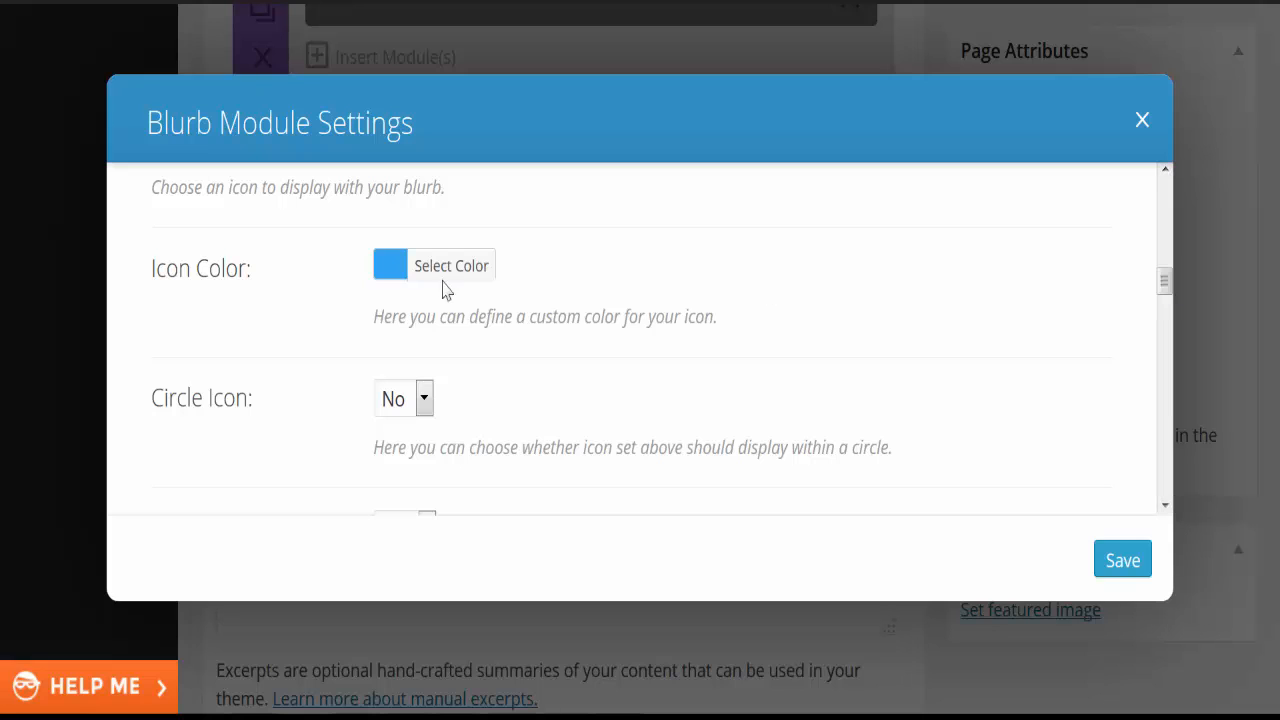
pyautogui.click(489, 271)
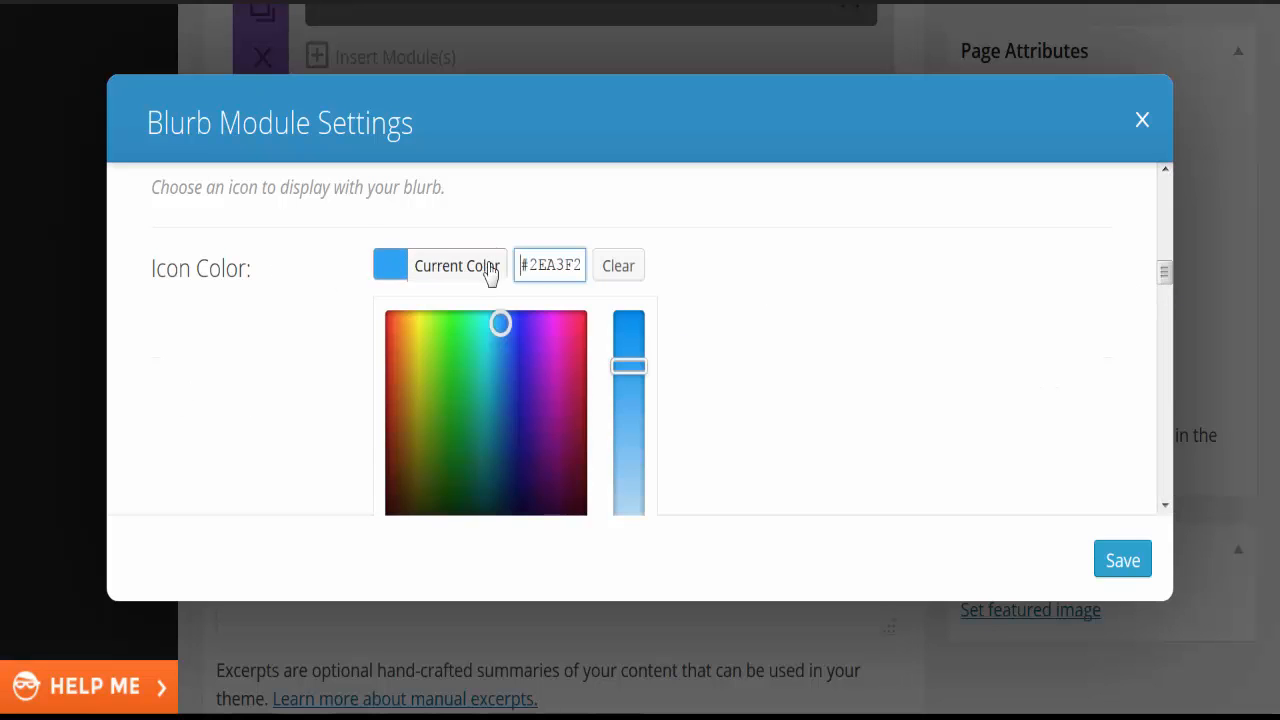
pyautogui.scroll(-2, 800, 328)
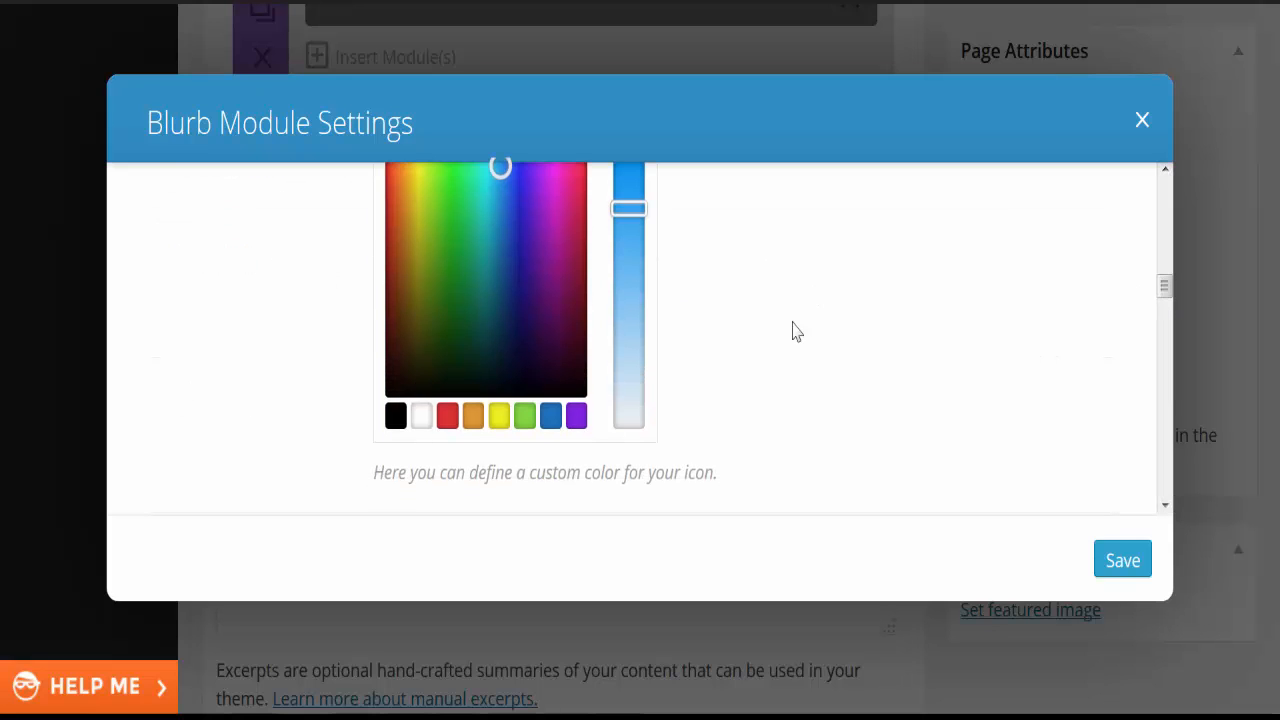
pyautogui.click(395, 415)
pyautogui.scroll(1, 880, 310)
pyautogui.scroll(-10, 895, 307)
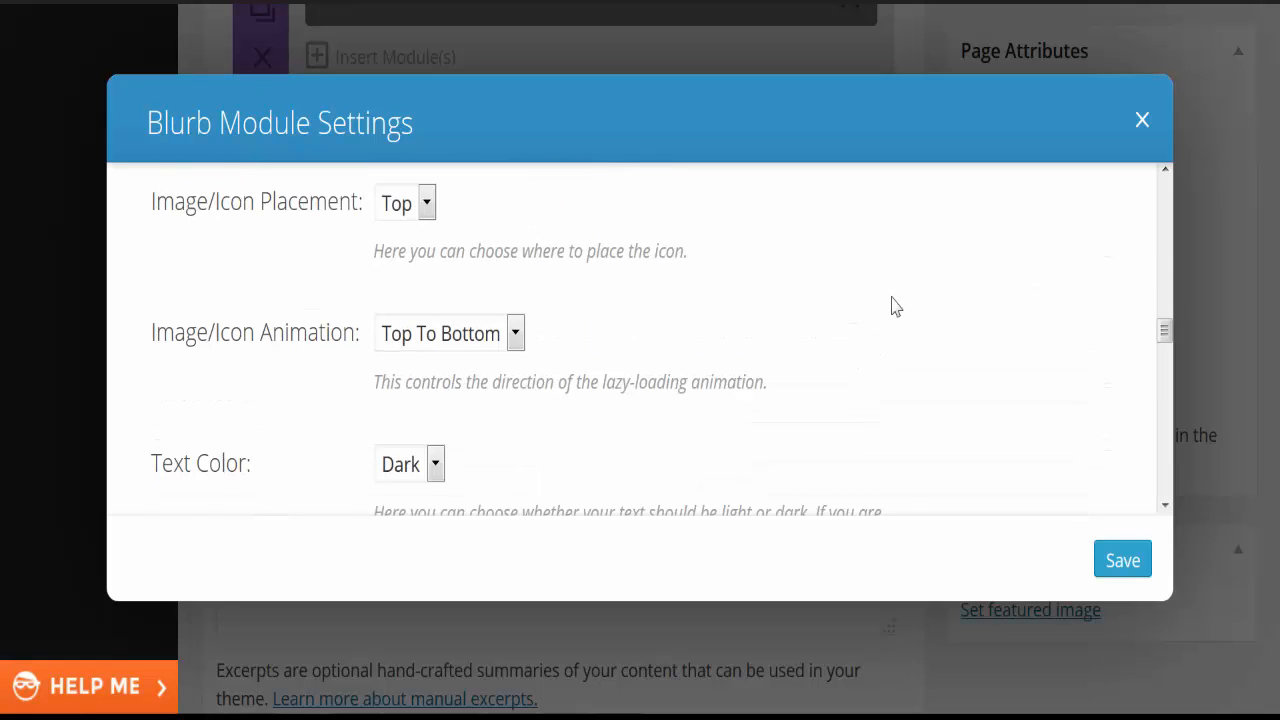
# Step: Enter "This is our first page and it looks awesome!" as the blurb's content
pyautogui.scroll(-3, 889, 309)
pyautogui.click(545, 337)
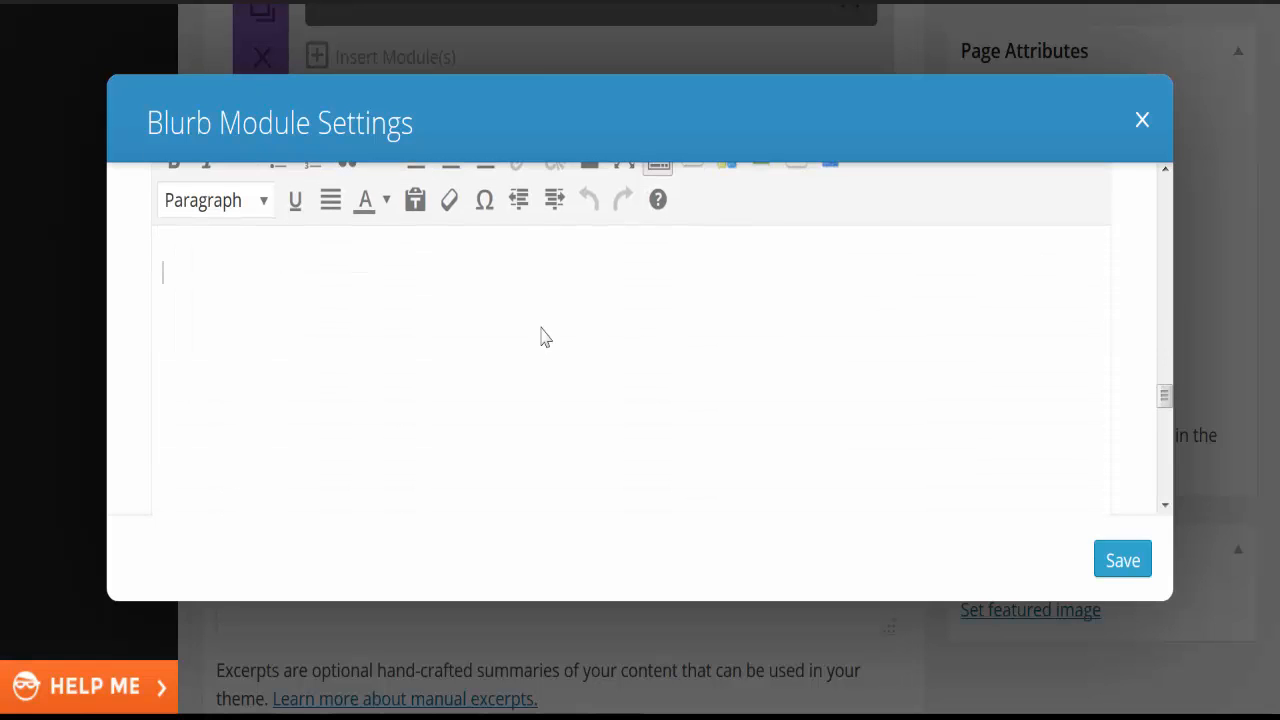
pyautogui.scroll(4, 545, 337)
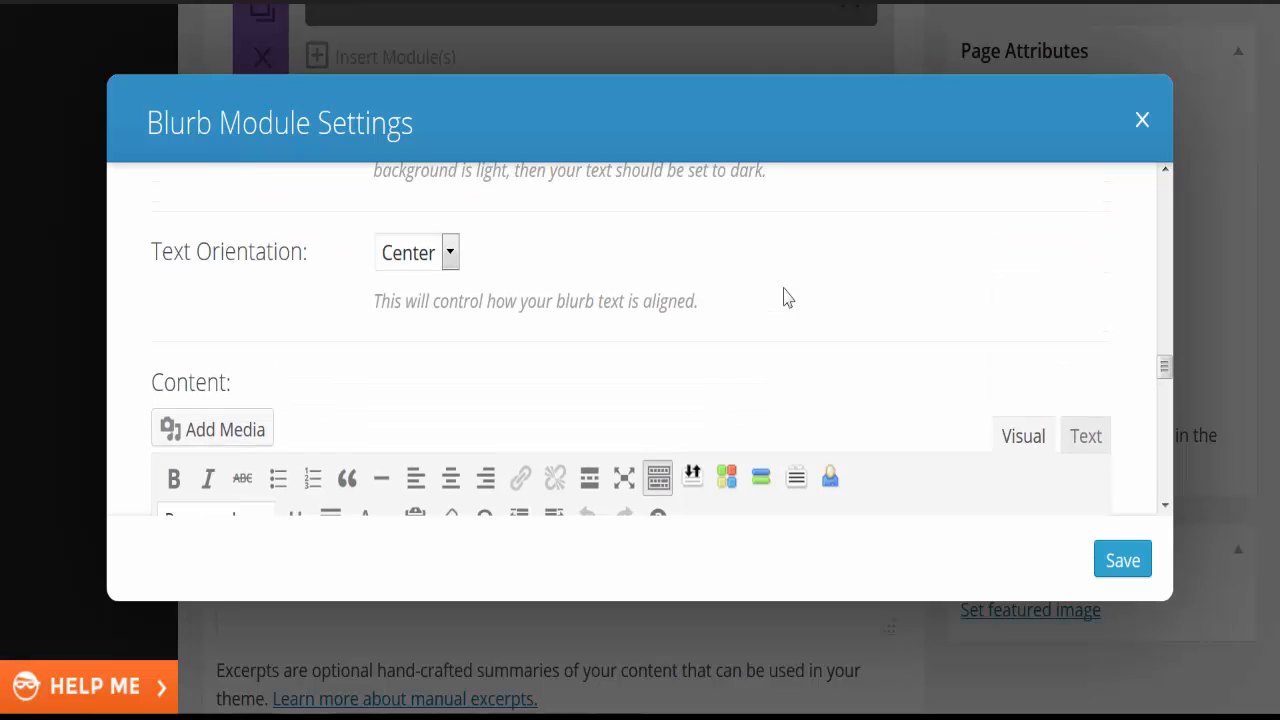
pyautogui.scroll(-3, 491, 323)
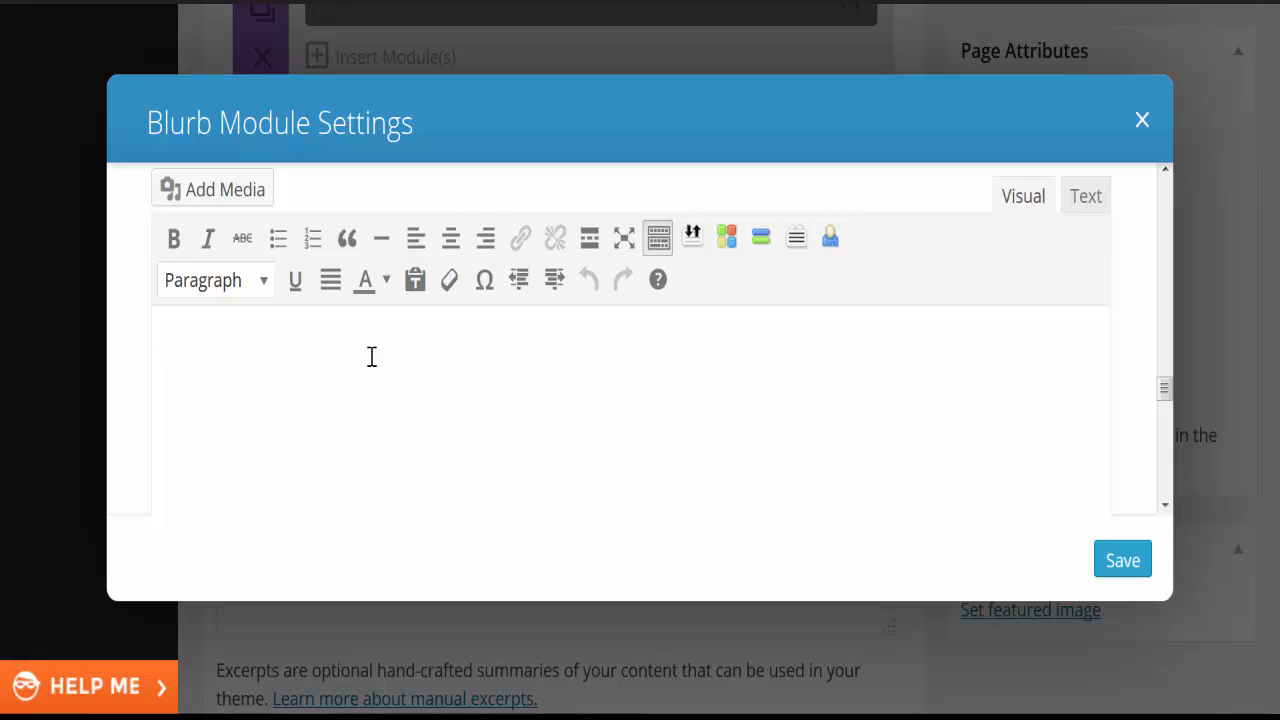
pyautogui.write('This is our first page and it looks awesome!')
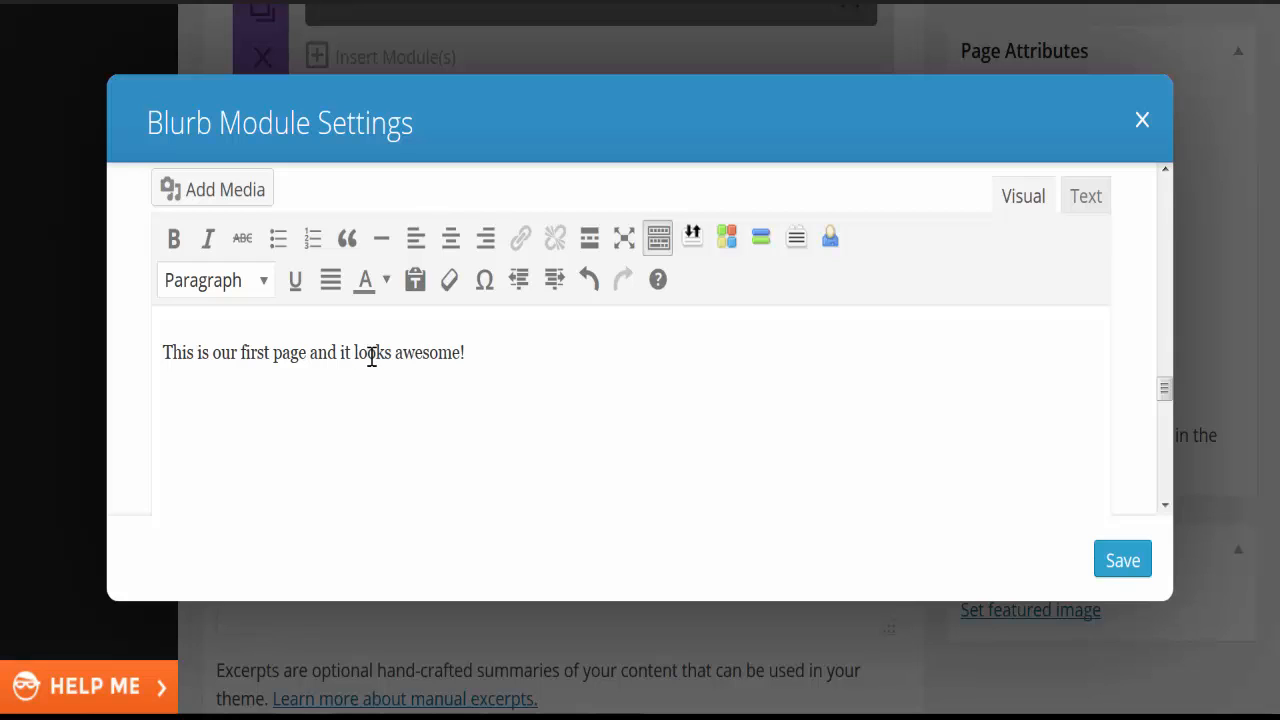
# Step: Format the blurb's content sentence as Heading 3 and save the module settings
pyautogui.moveTo(529, 362); pyautogui.dragTo(104, 361)
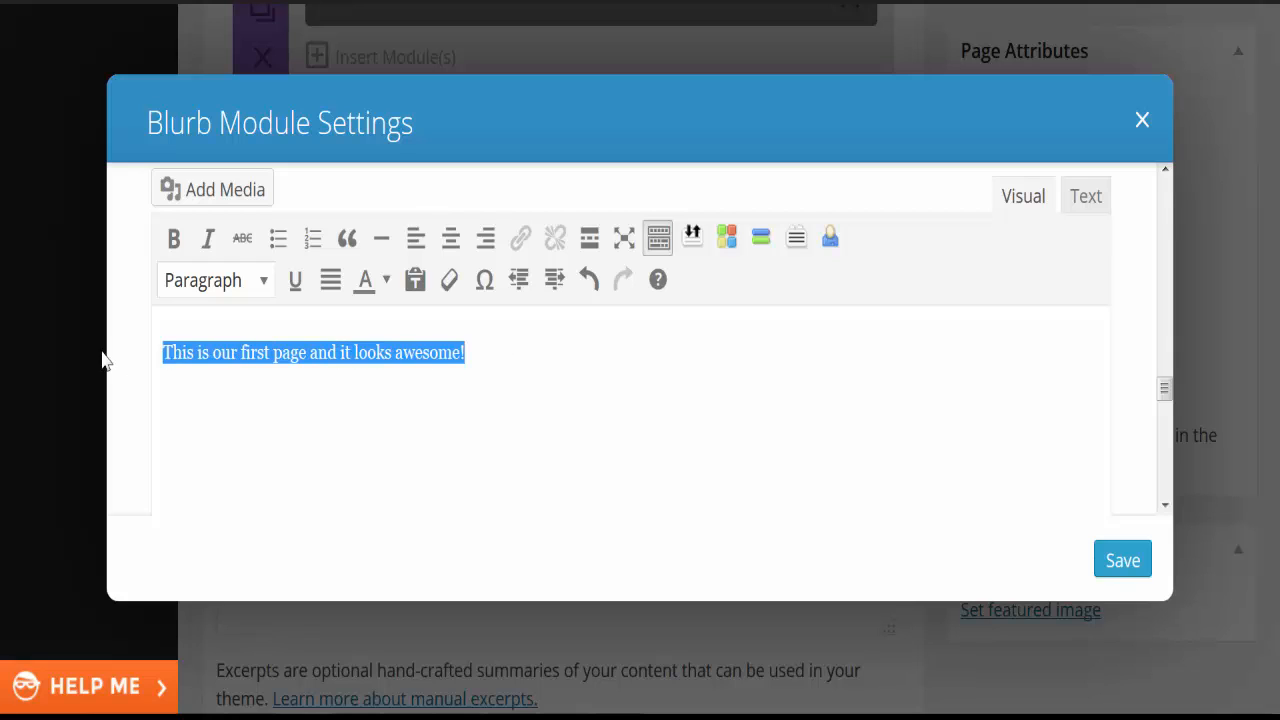
pyautogui.click(260, 290)
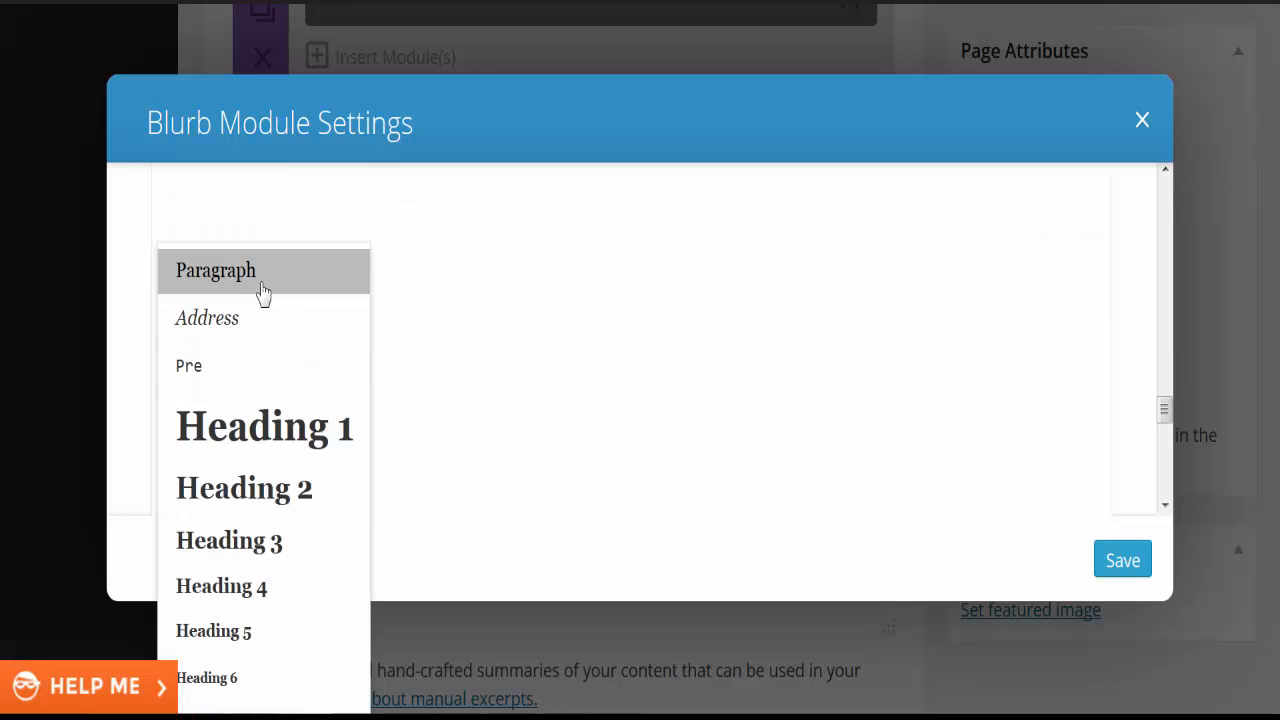
pyautogui.click(269, 540)
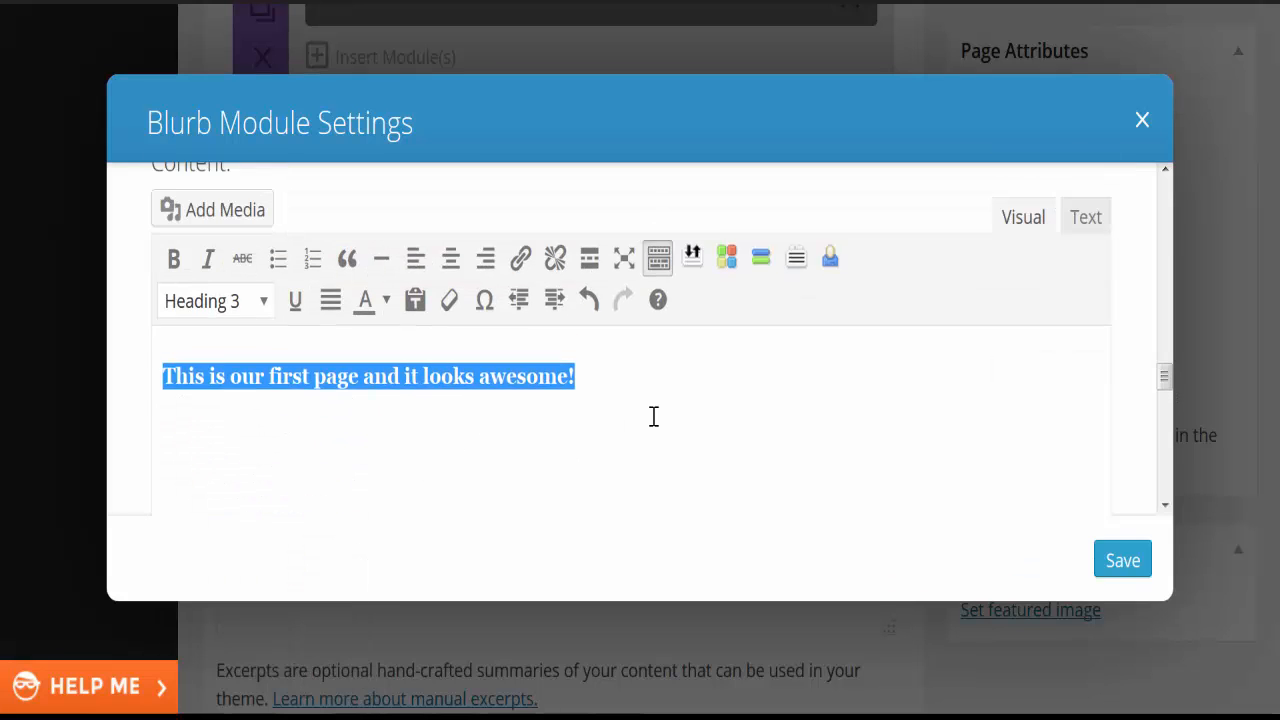
pyautogui.scroll(1, 654, 416)
pyautogui.click(651, 417)
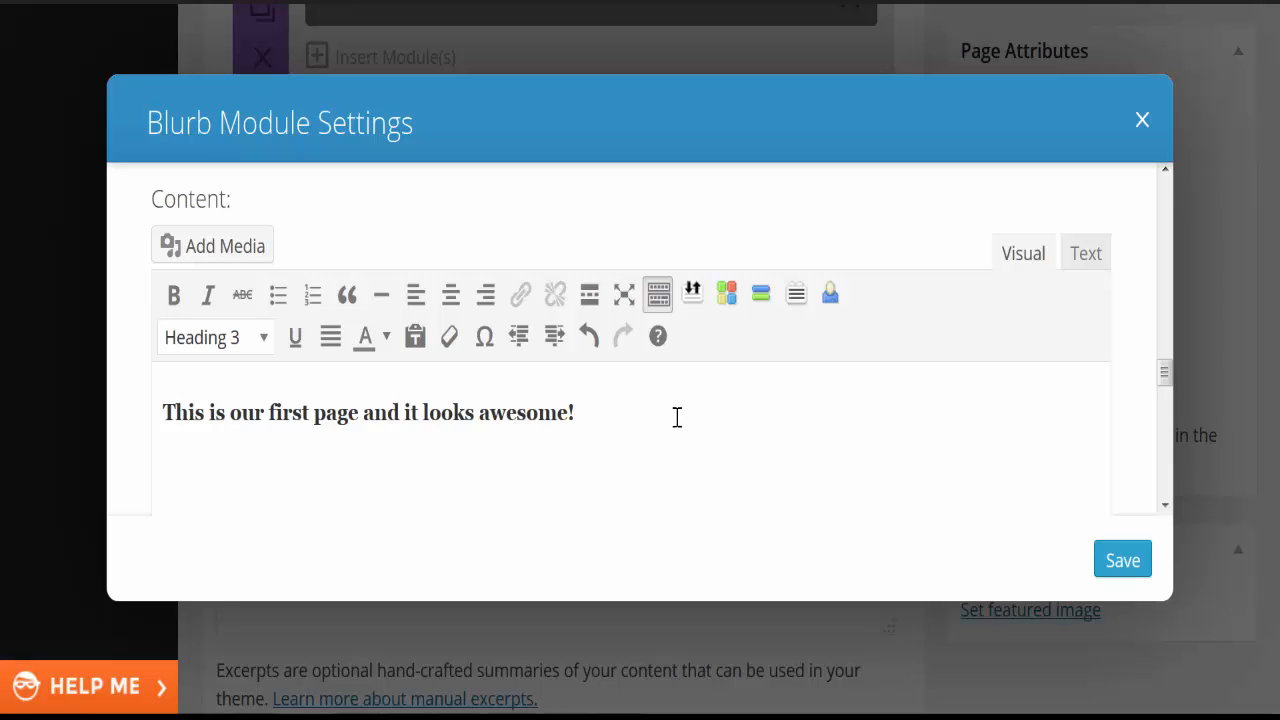
pyautogui.click(1105, 565)
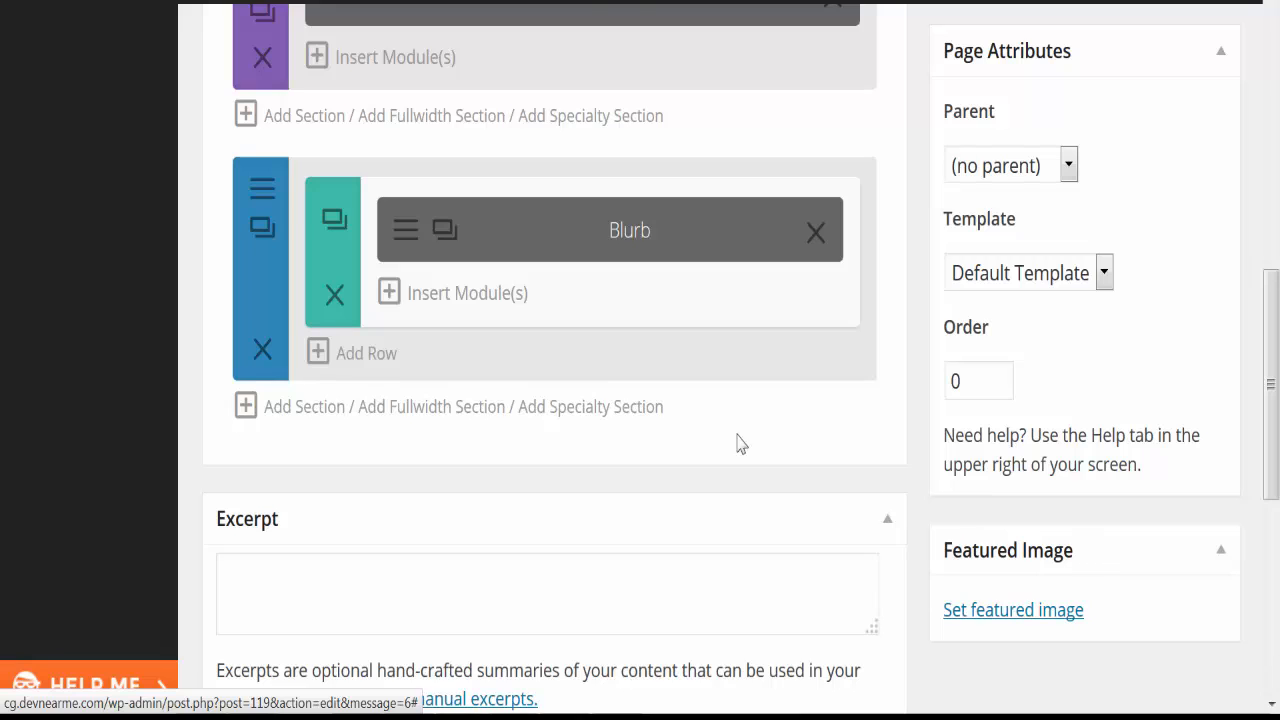
# Step: Set the background color of the section containing the blurb to the red preset
pyautogui.scroll(3, 637, 414)
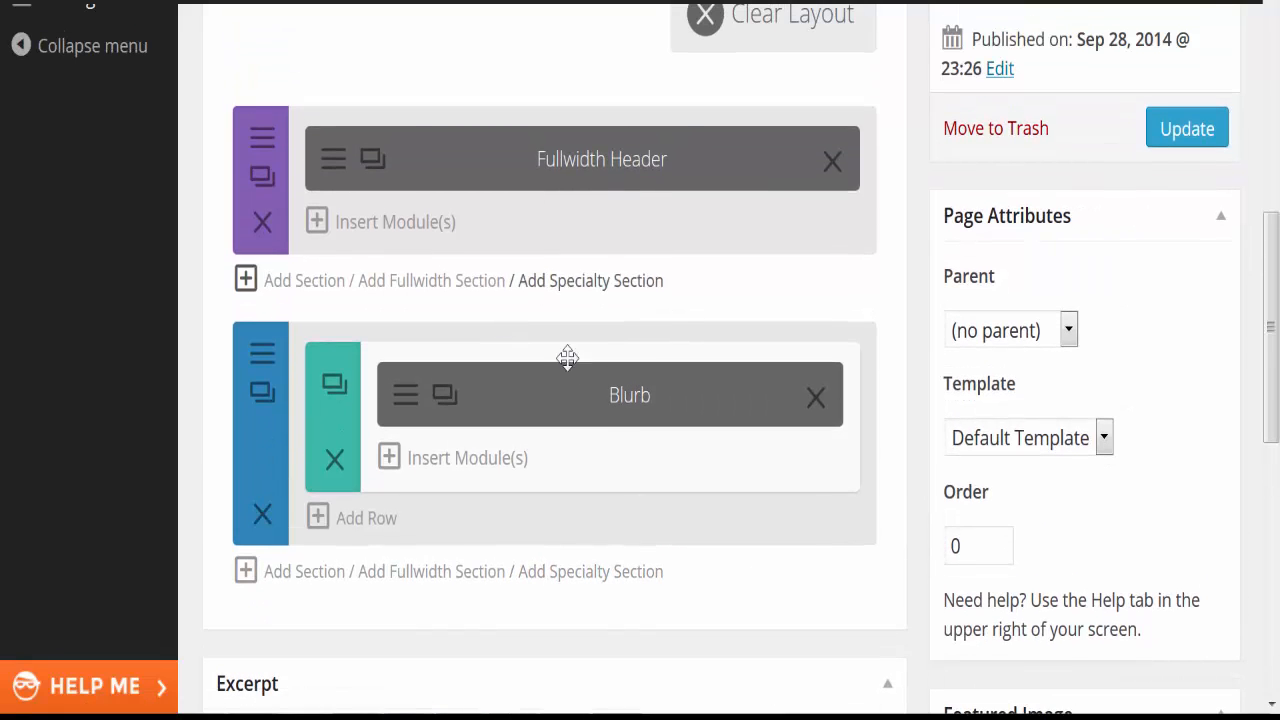
pyautogui.click(262, 358)
pyautogui.scroll(-1, 524, 325)
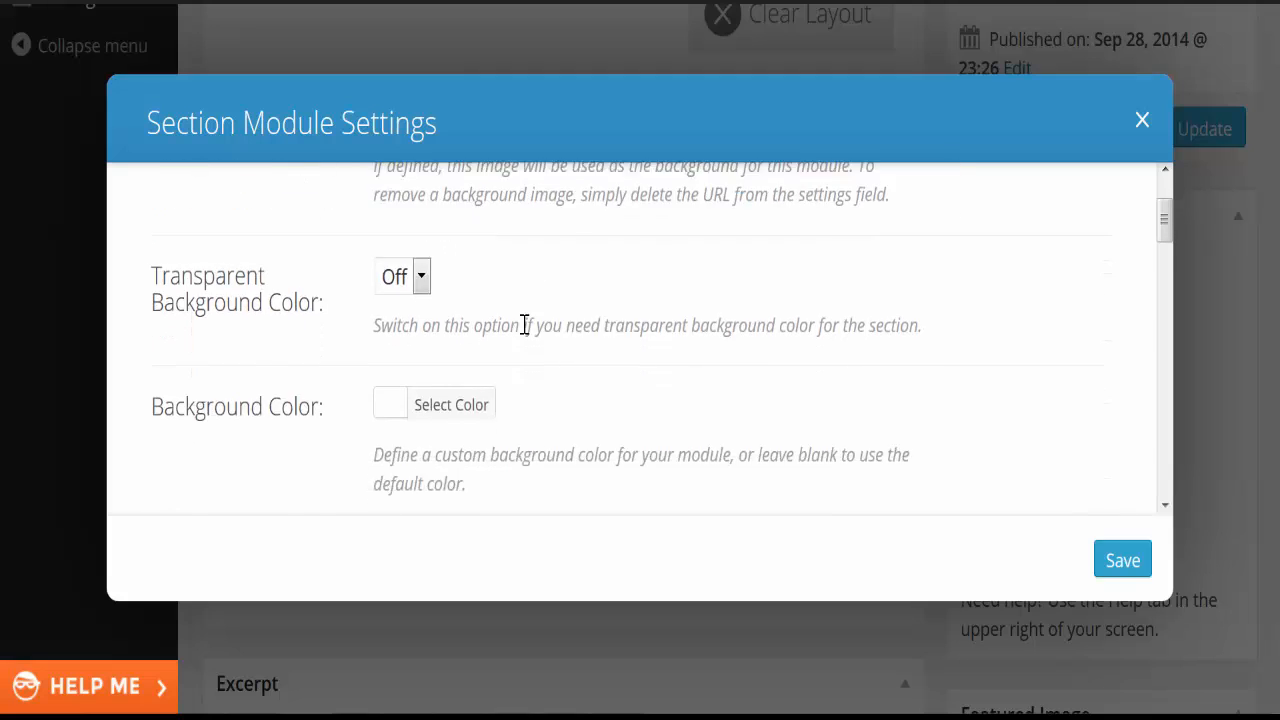
pyautogui.scroll(-2, 524, 328)
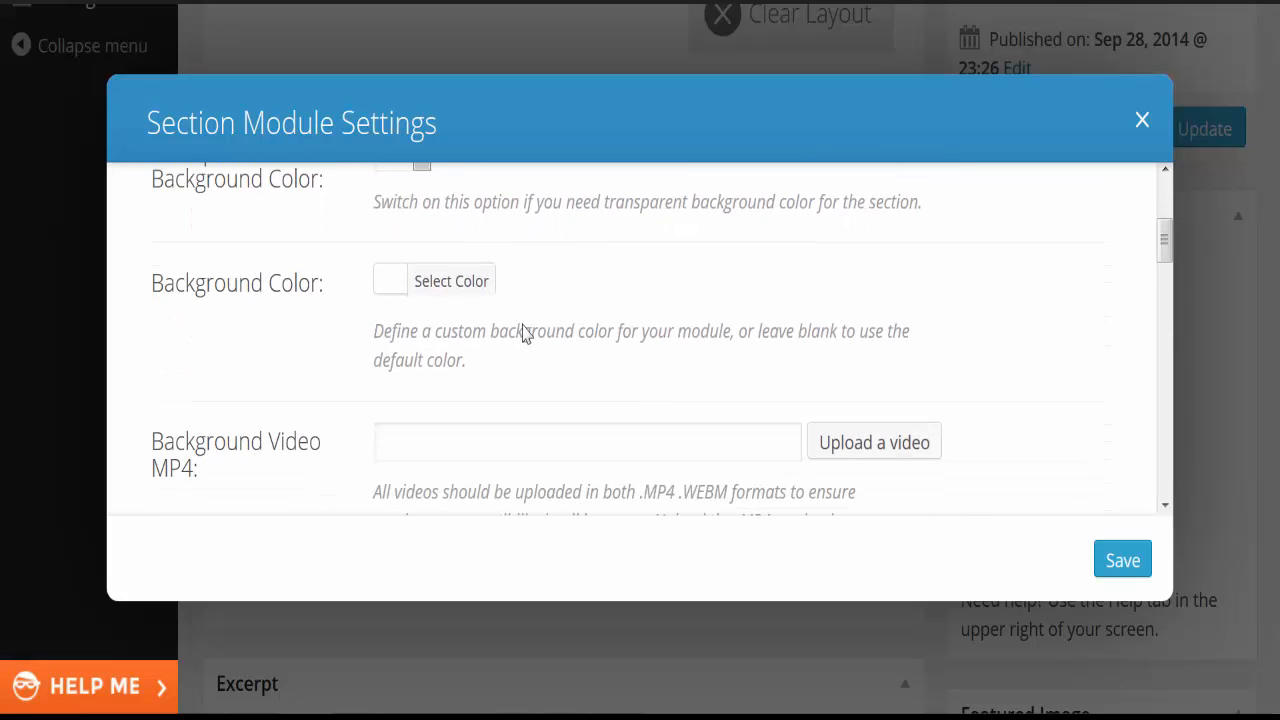
pyautogui.click(418, 286)
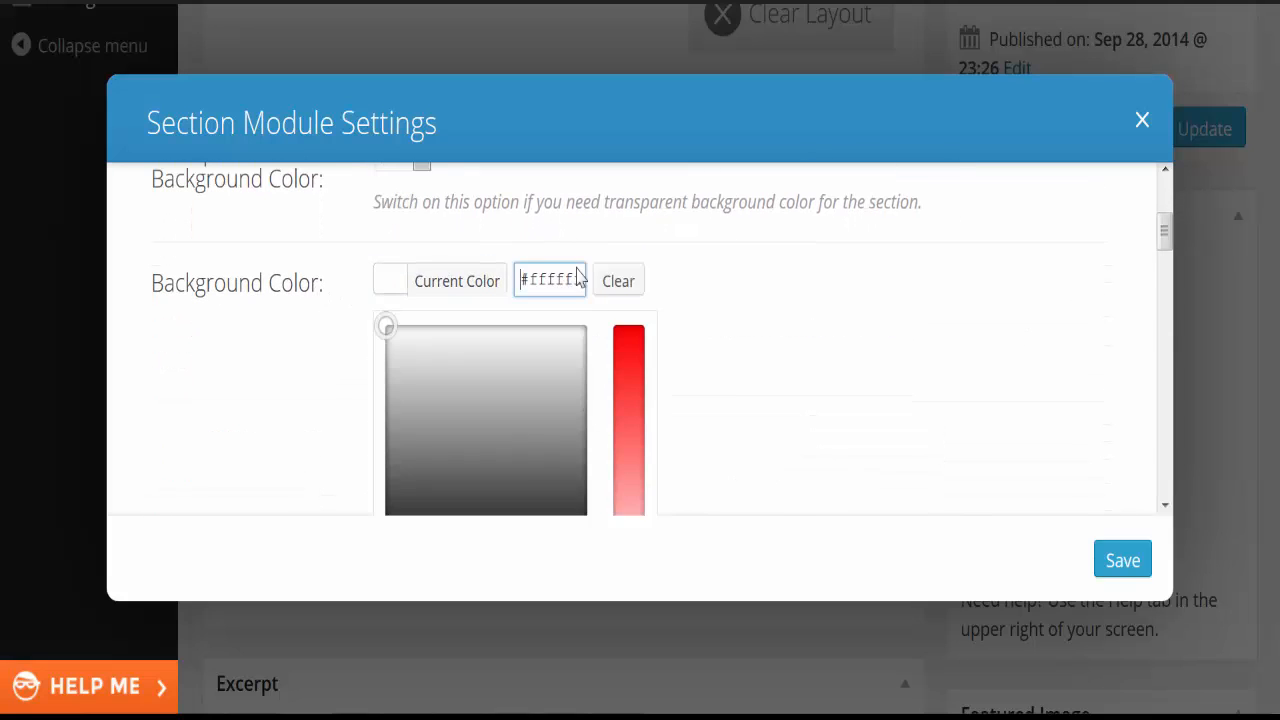
pyautogui.scroll(-2, 590, 290)
pyautogui.click(447, 428)
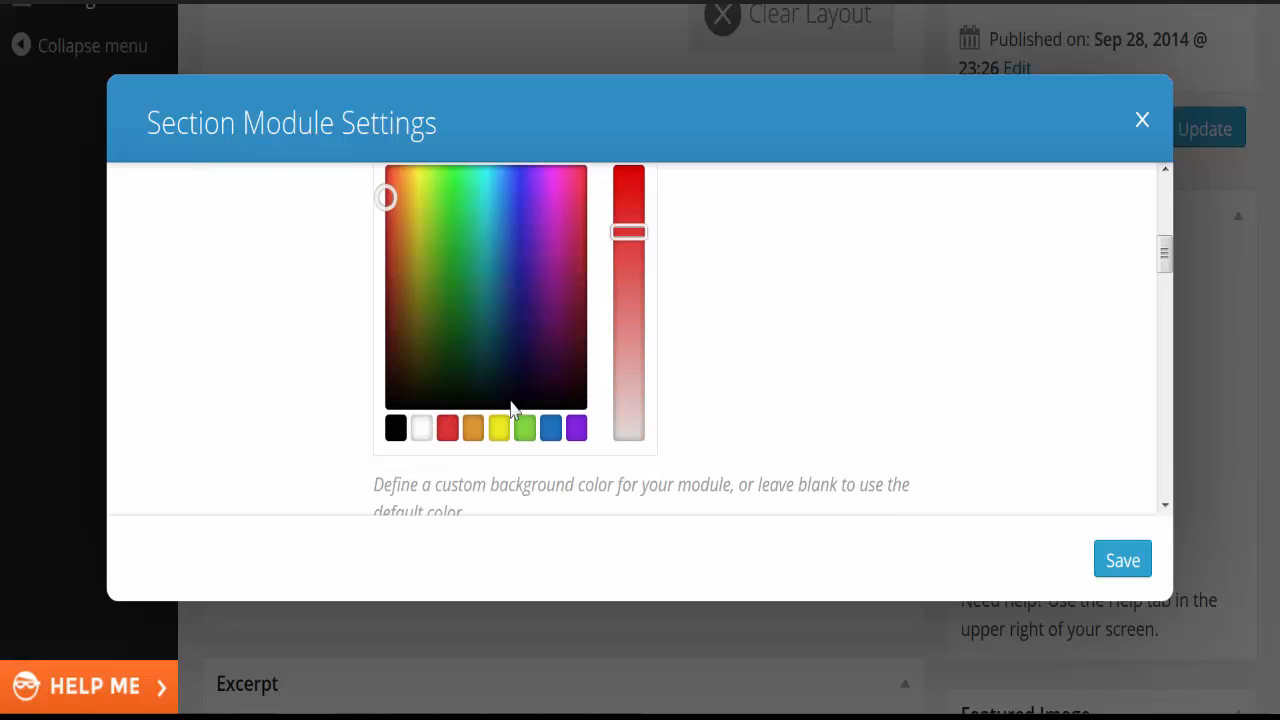
# Step: Adjust the section's background to the brighter red #ff392b and save the section settings
pyautogui.scroll(1, 688, 336)
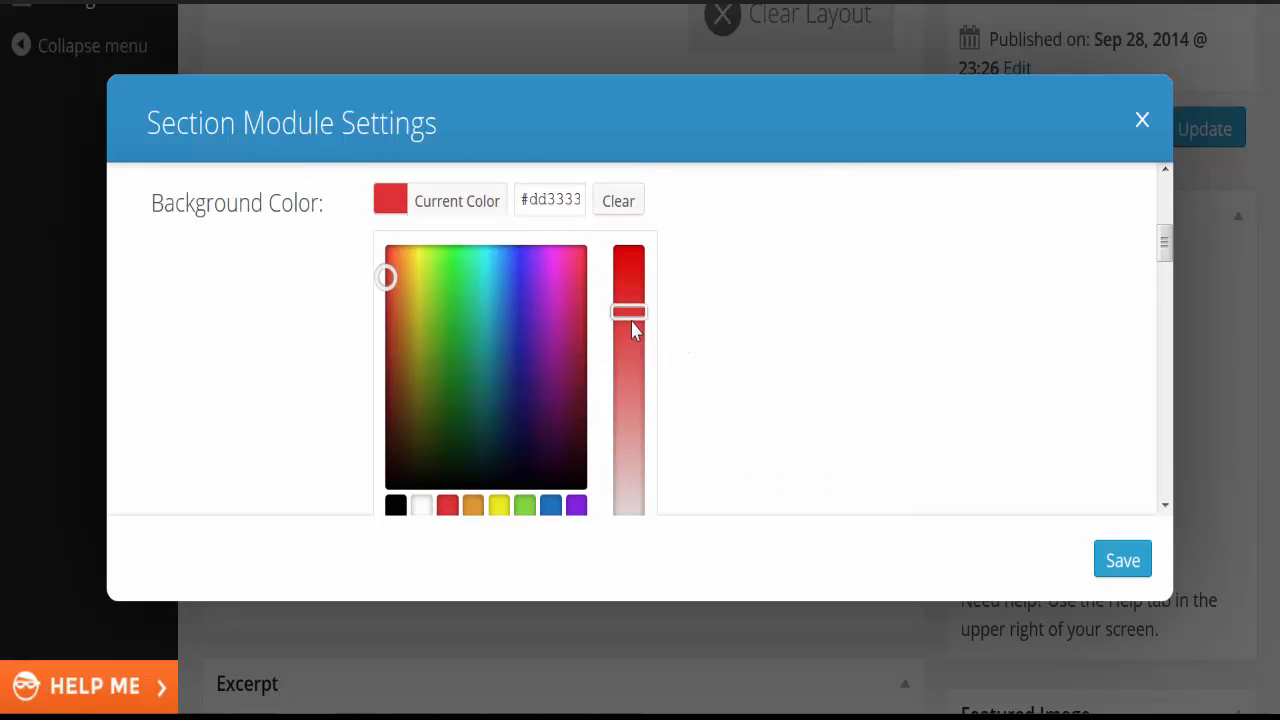
pyautogui.moveTo(386, 277); pyautogui.dragTo(388, 245)
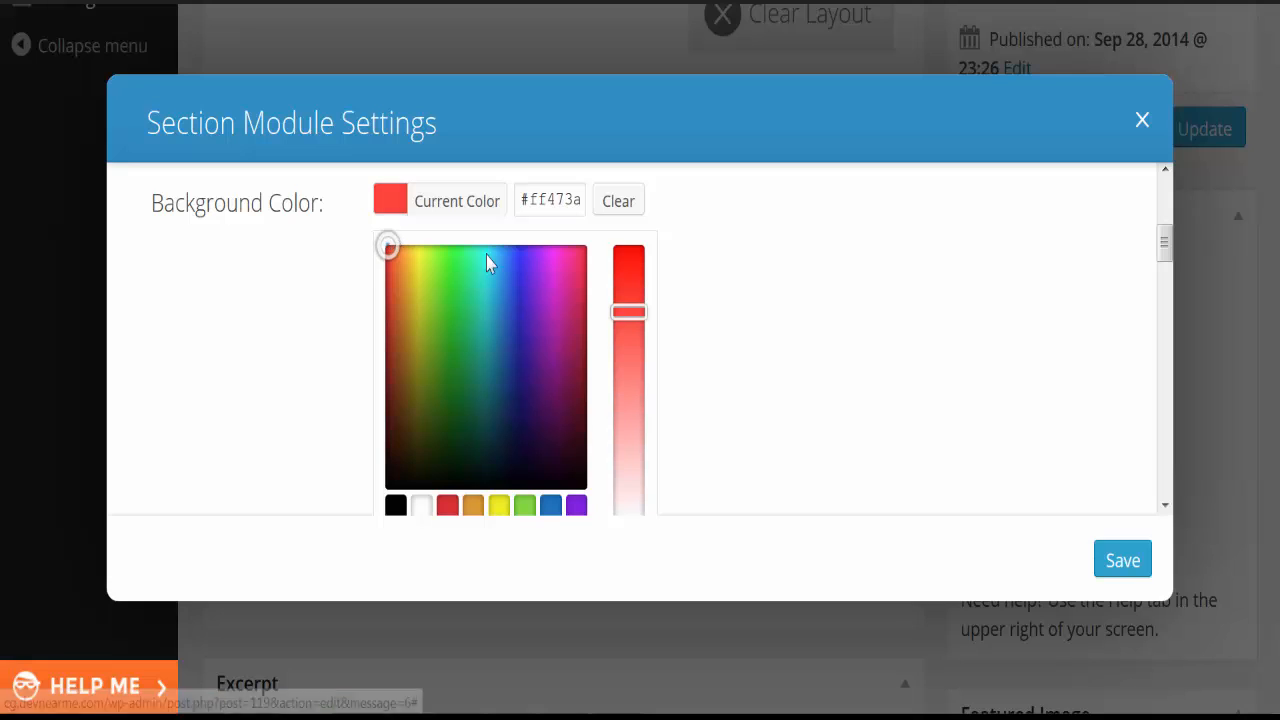
pyautogui.moveTo(618, 308); pyautogui.dragTo(626, 295)
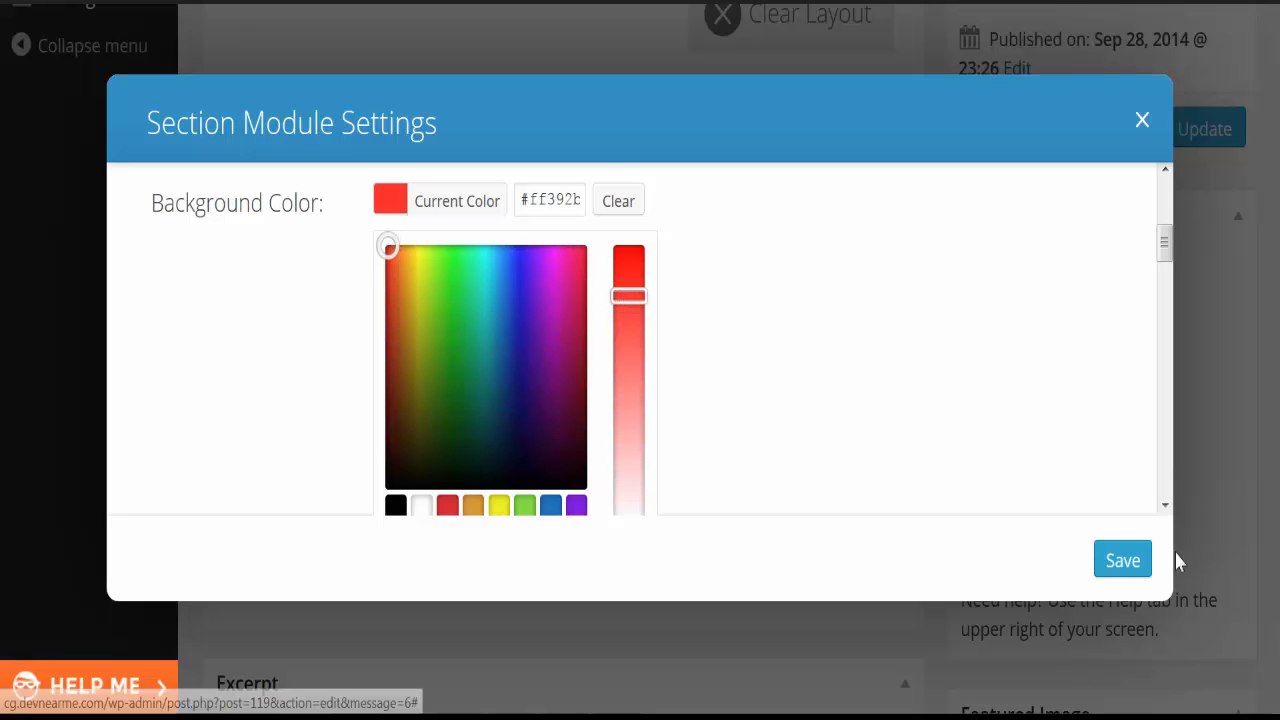
pyautogui.click(1135, 565)
# Step: Update the page, view it live, and reload it to check the header and blurb sections
pyautogui.scroll(5, 926, 434)
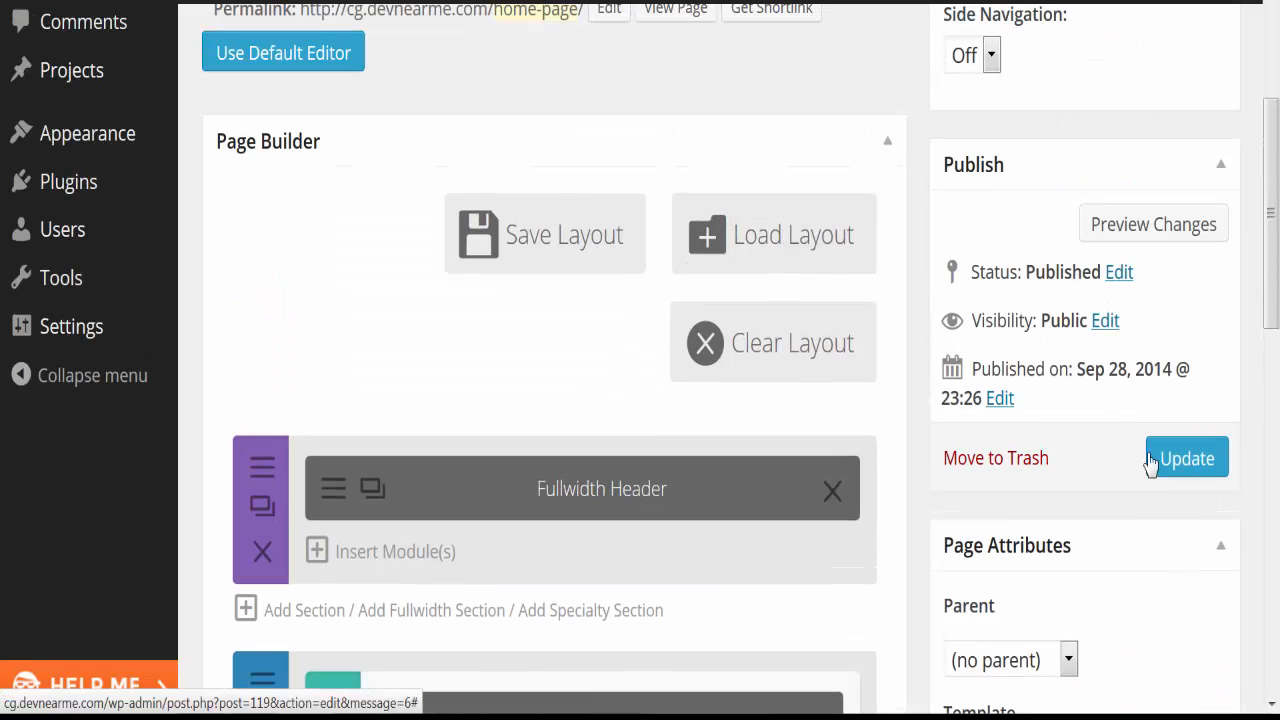
pyautogui.click(1157, 478)
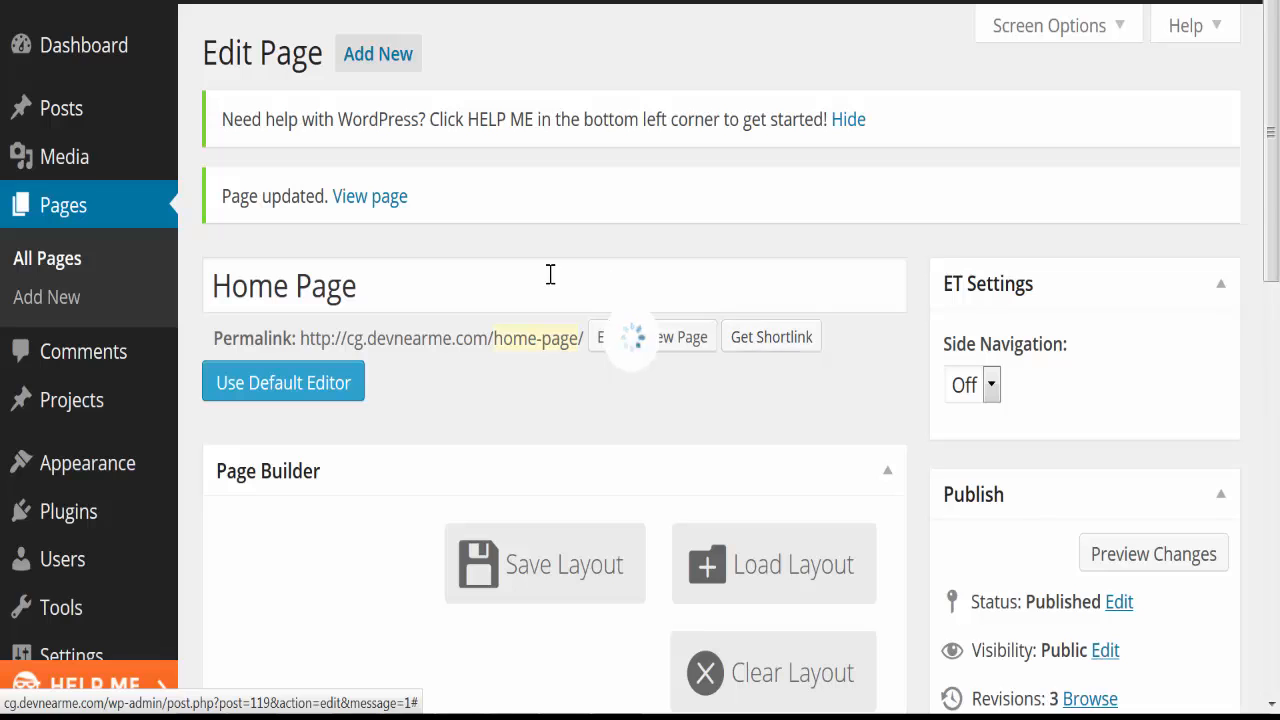
pyautogui.click(370, 196)
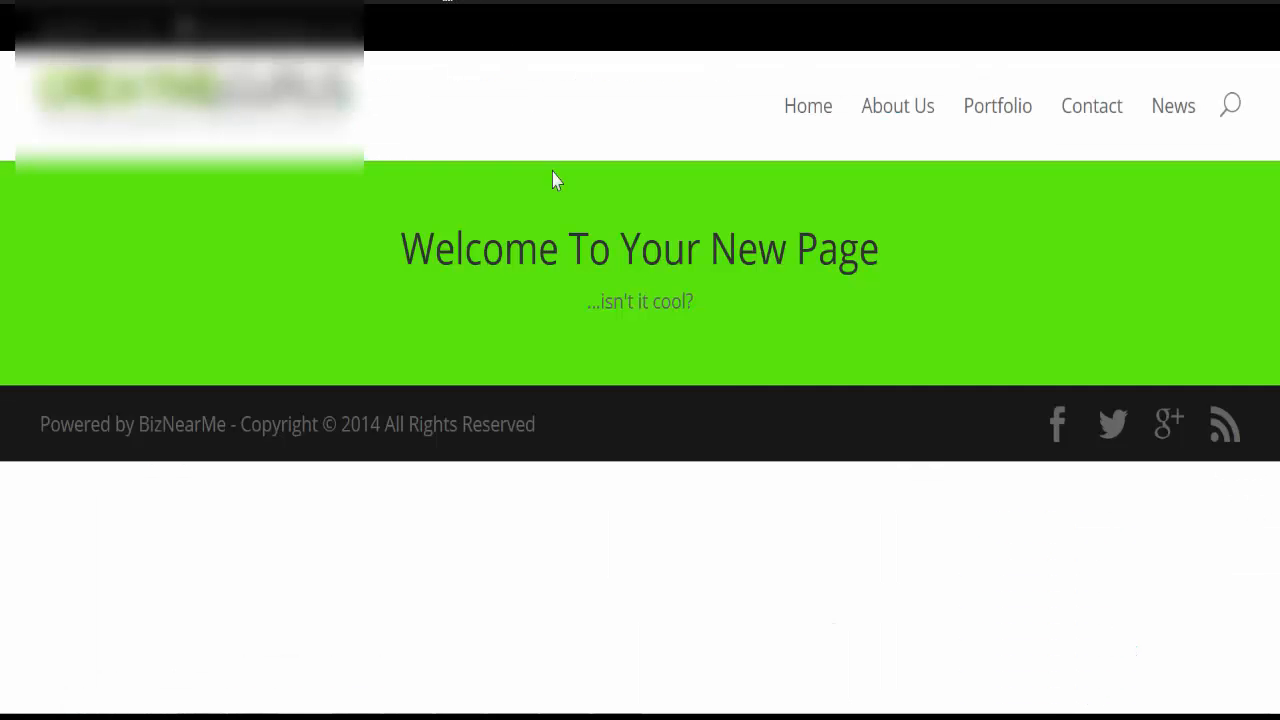
pyautogui.rightClick(557, 203)
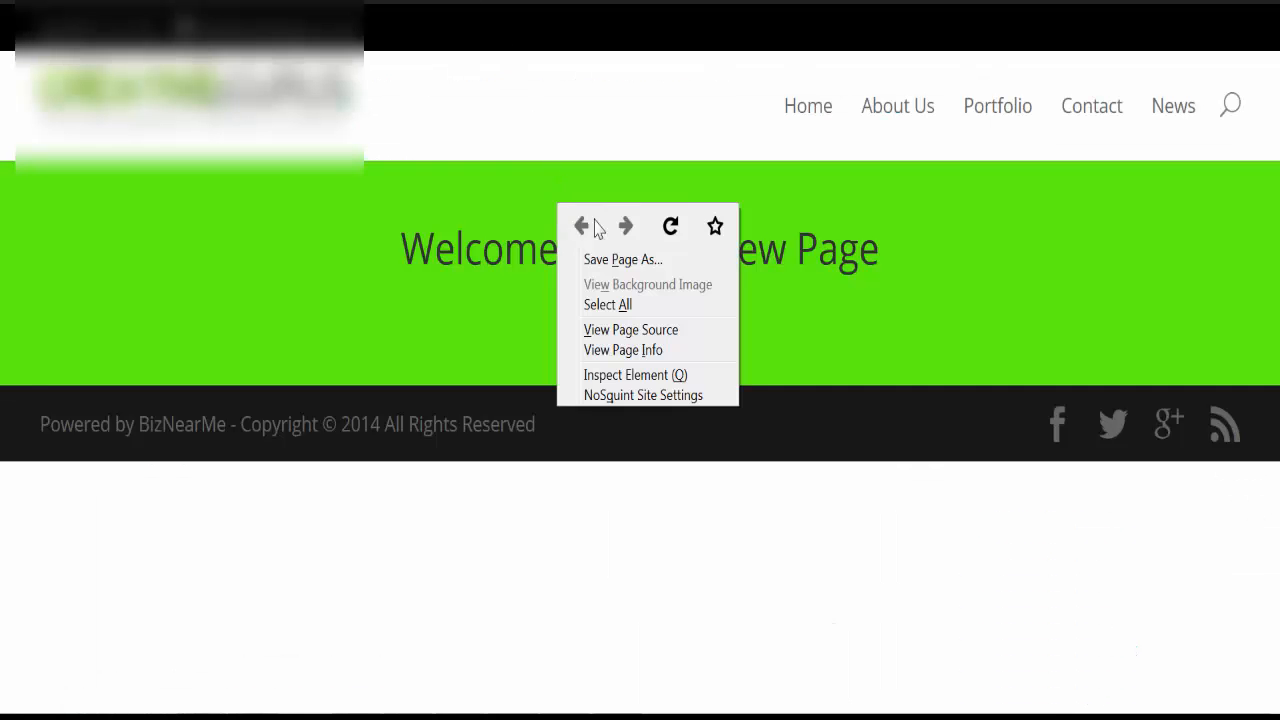
pyautogui.click(669, 230)
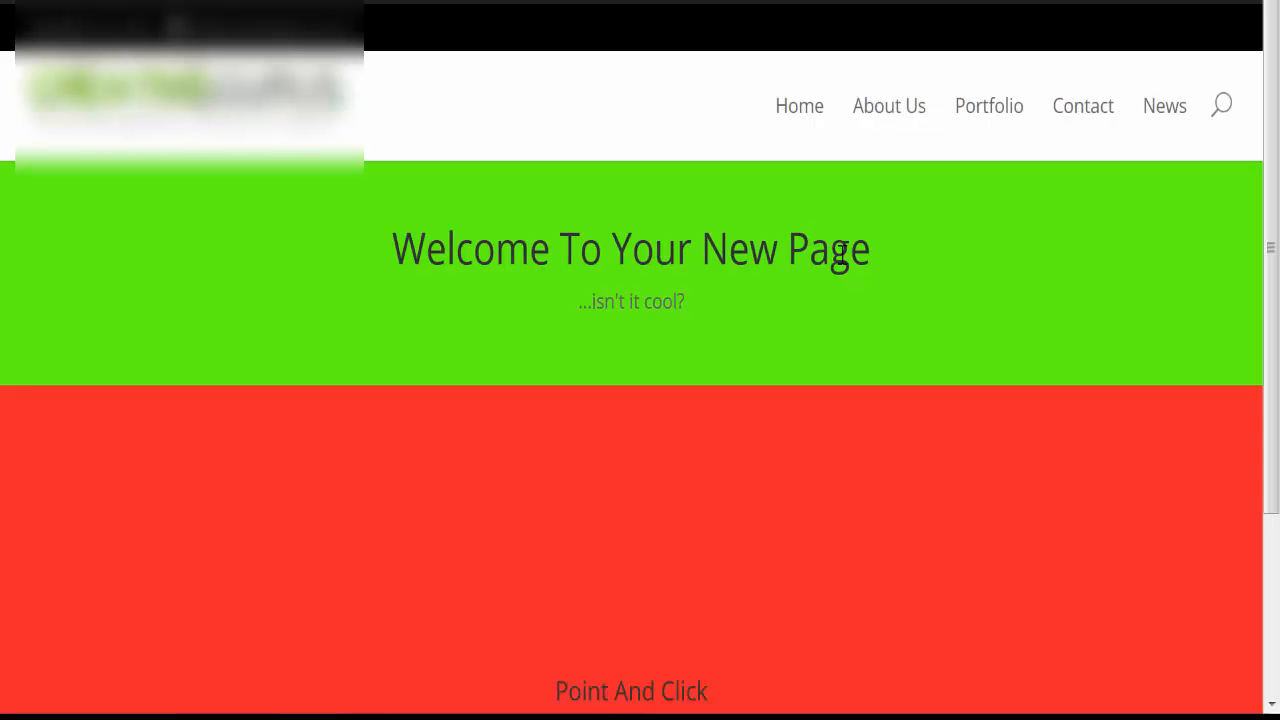
pyautogui.scroll(-2, 842, 255)
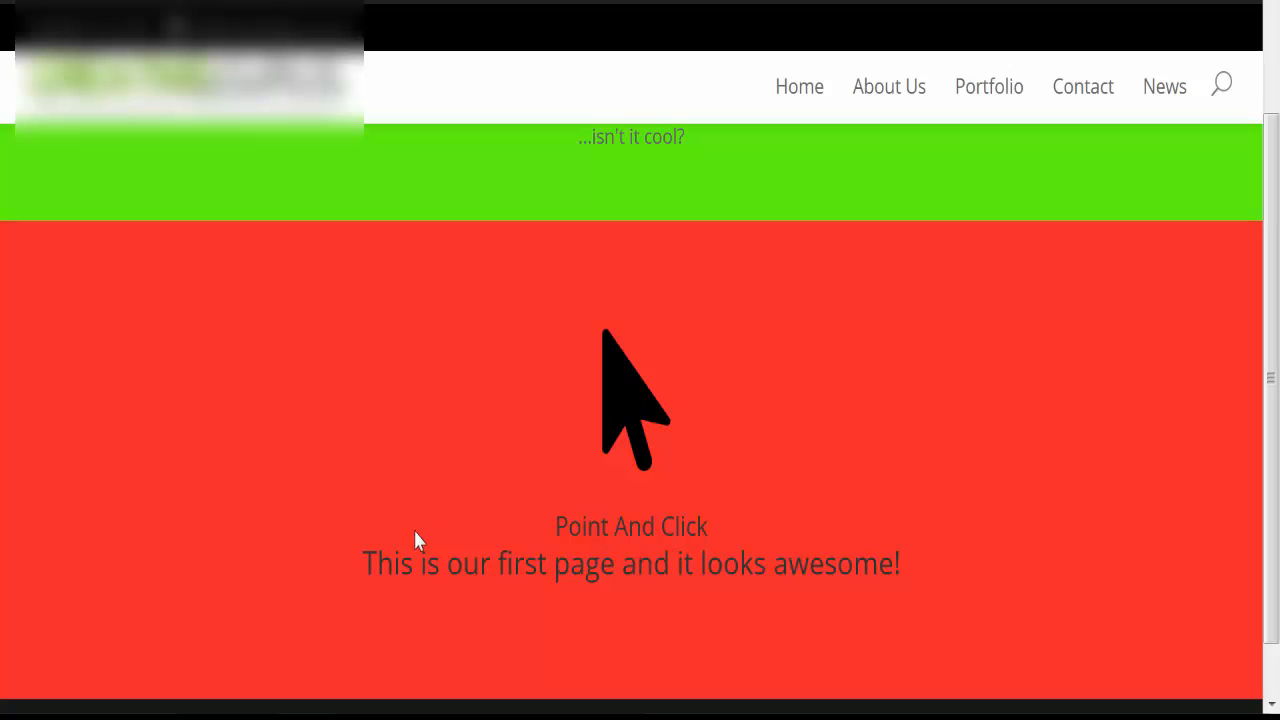
pyautogui.scroll(2, 797, 548)
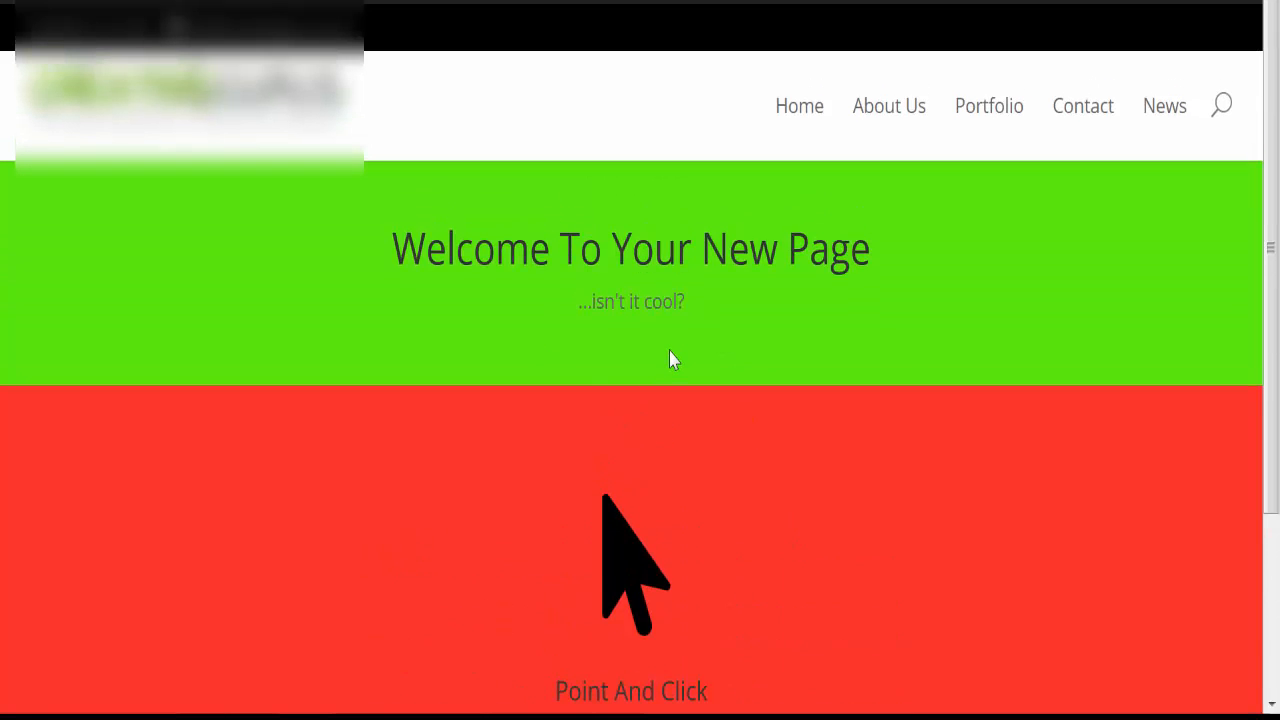